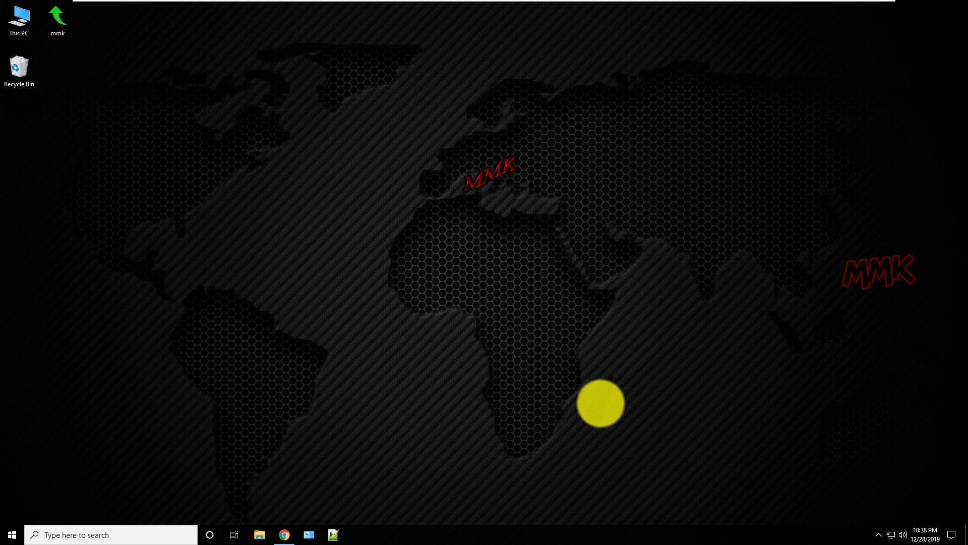
Step: From the network tray icon, go through Ethernet settings to Change adapter options to list both adapters
click(891, 534)
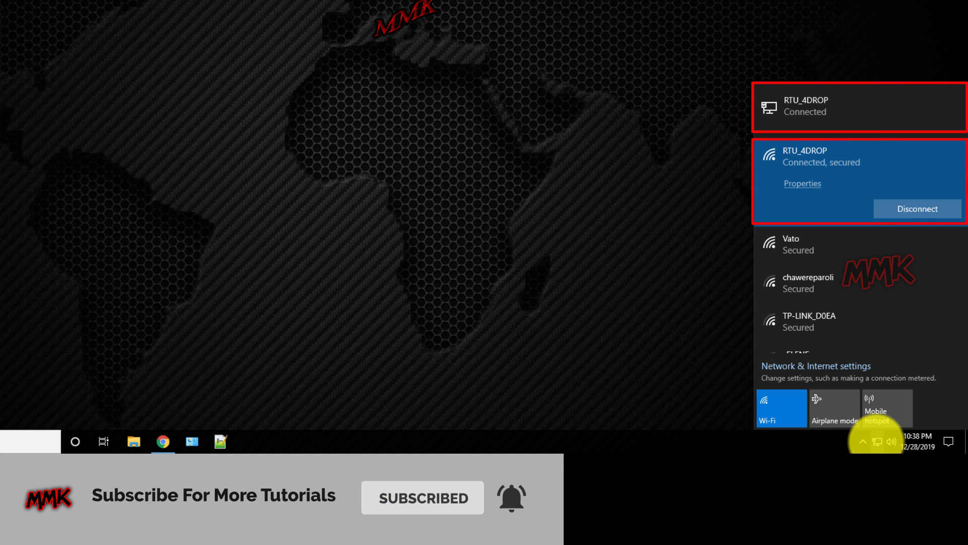
right_click(878, 442)
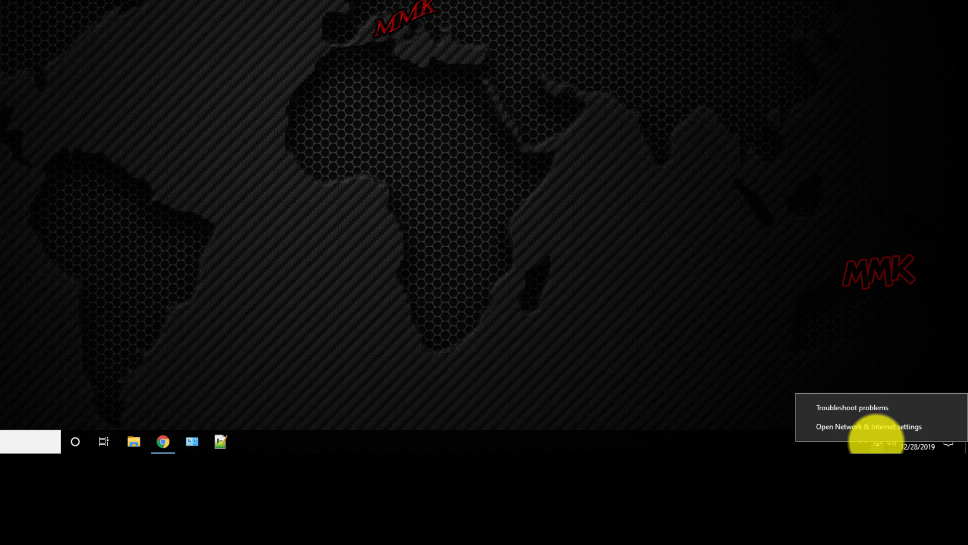
click(876, 427)
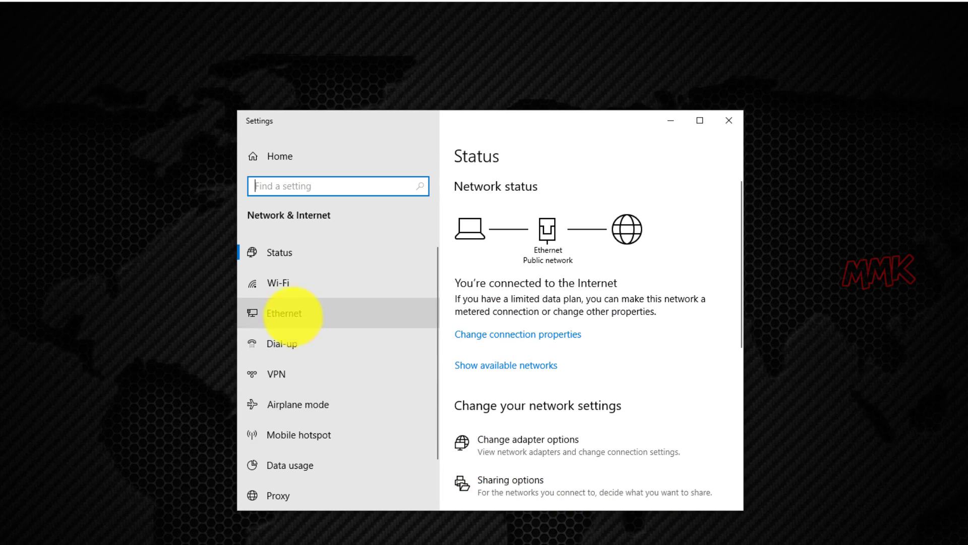
click(292, 315)
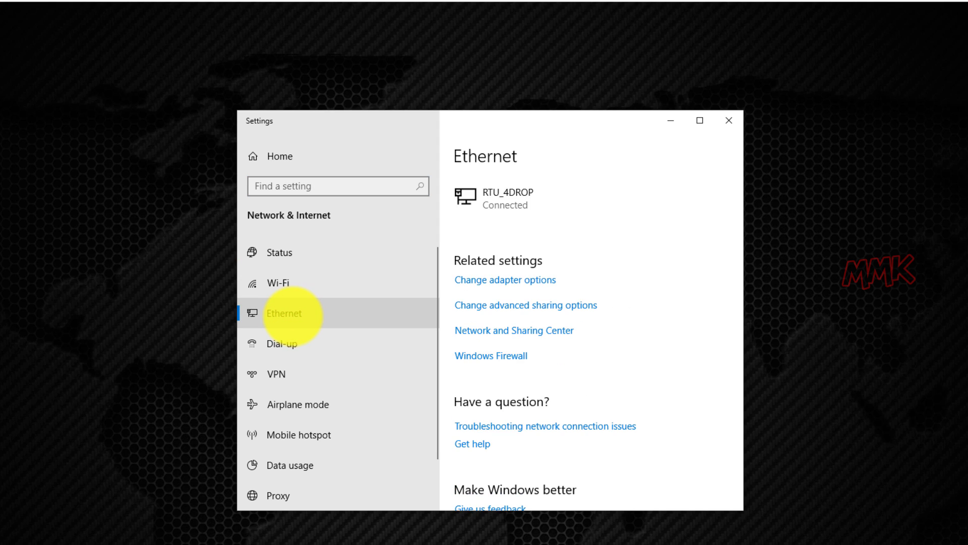
click(501, 279)
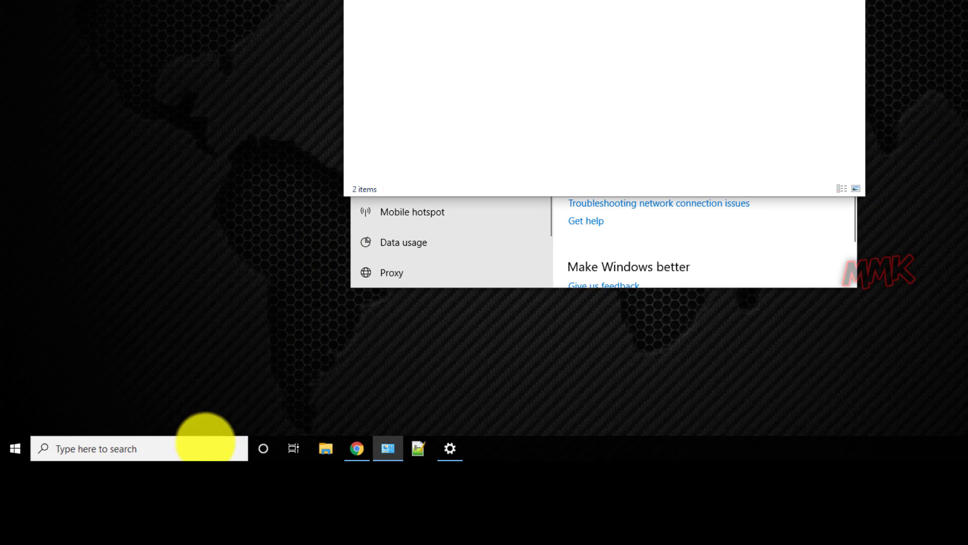
Step: Launch Command Prompt from a taskbar search for cmd and place it beside the other window
click(205, 443)
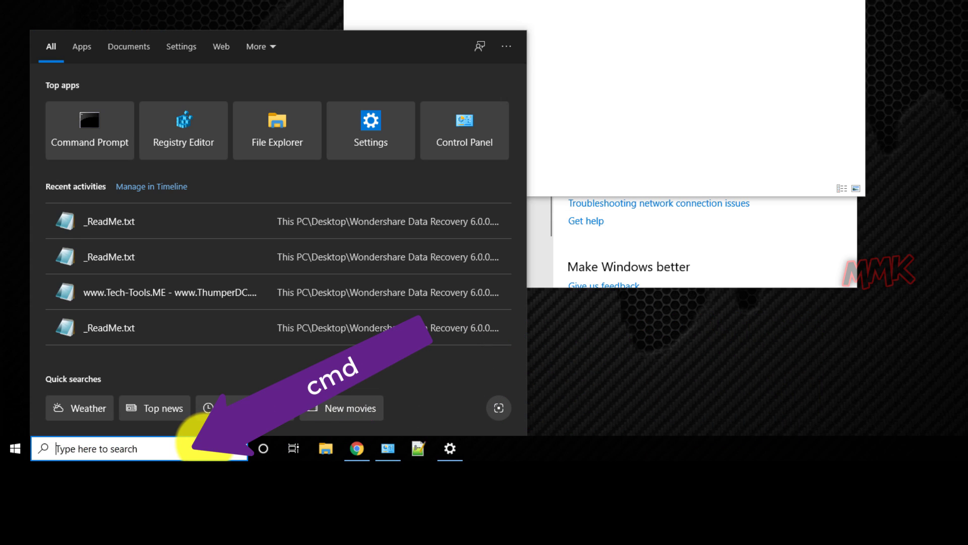
text(cmd)
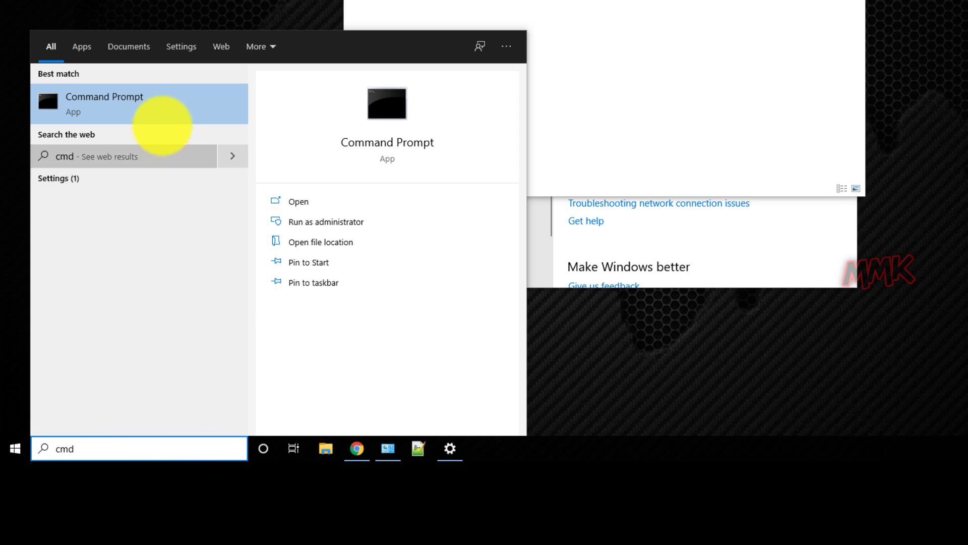
click(155, 106)
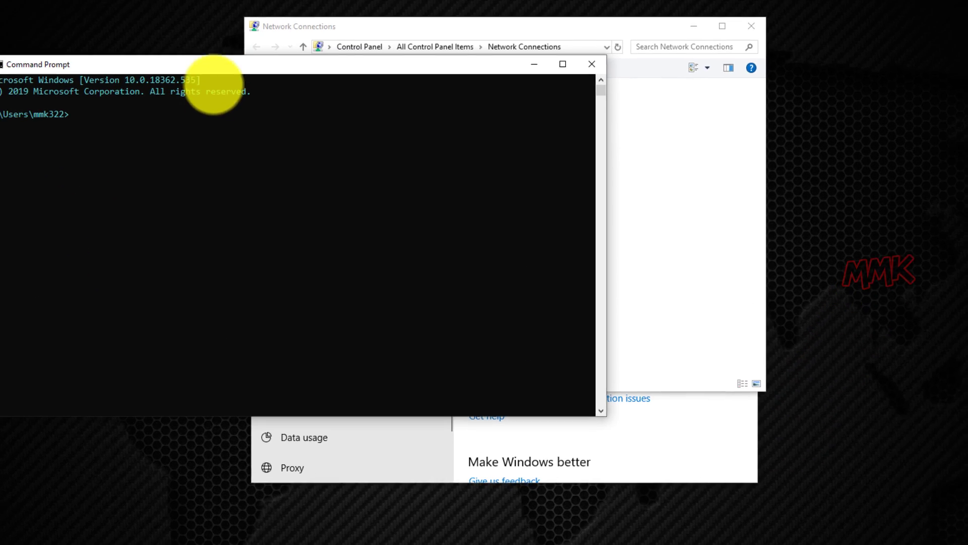
drag(222, 67, 451, 145)
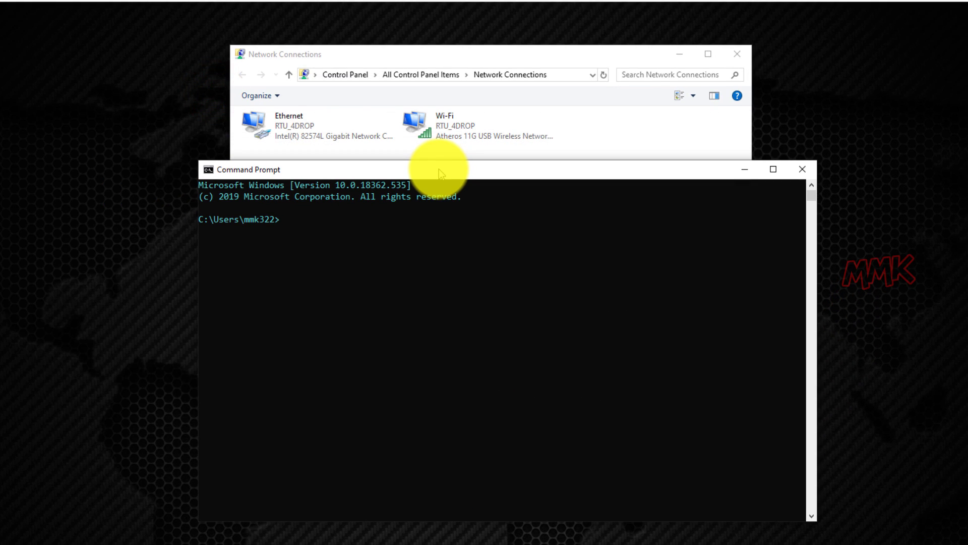
Step: Run ipconfig to see the adapter addresses, then clear the console with cls
text(ipco)
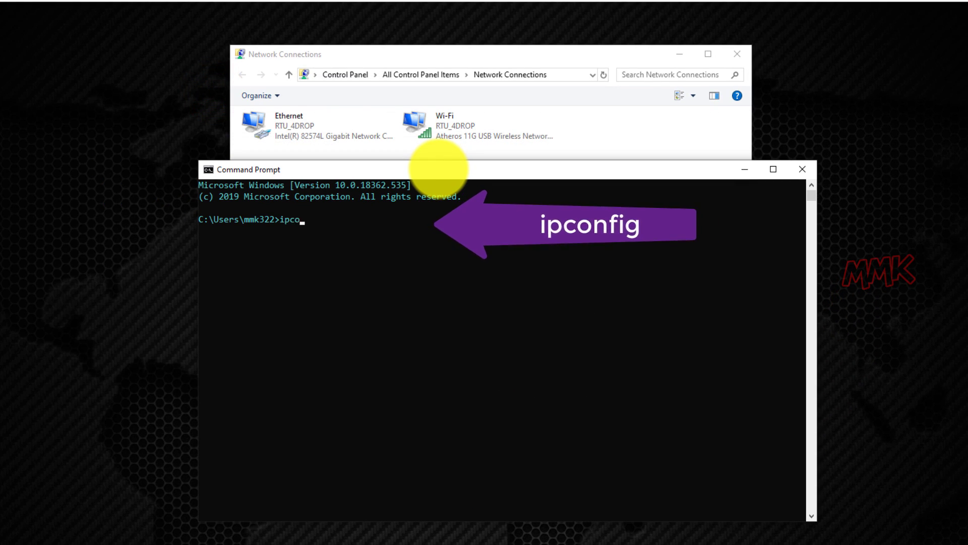
text(nfig)
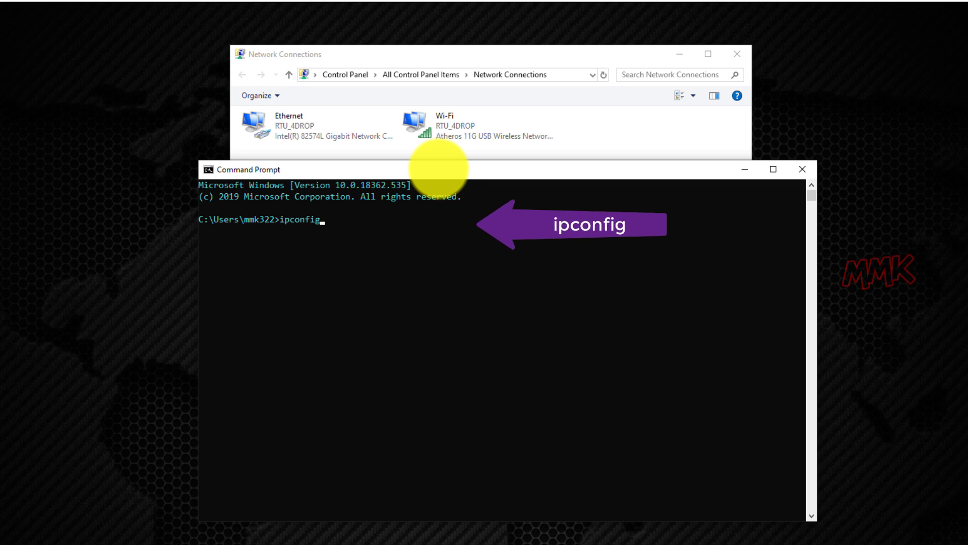
key(Return)
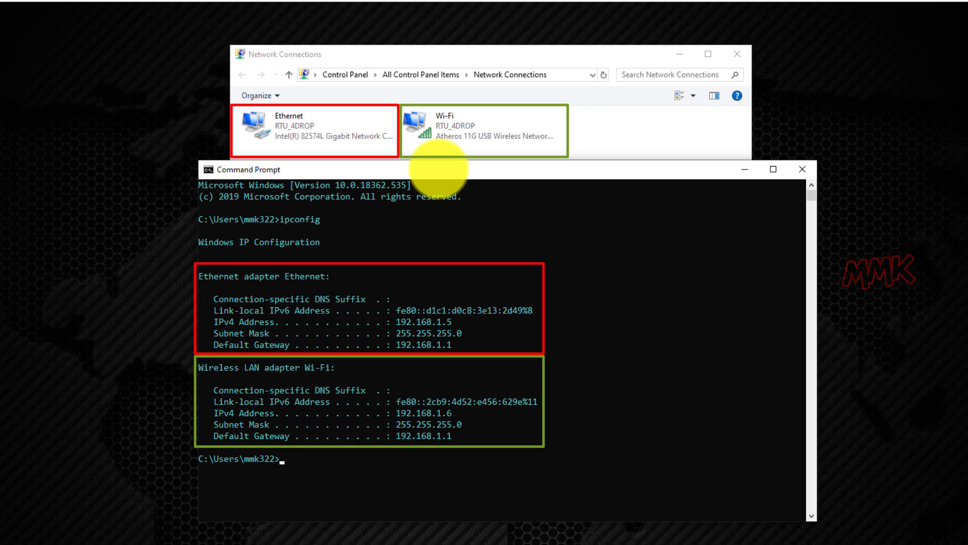
text(cls)
key(Return)
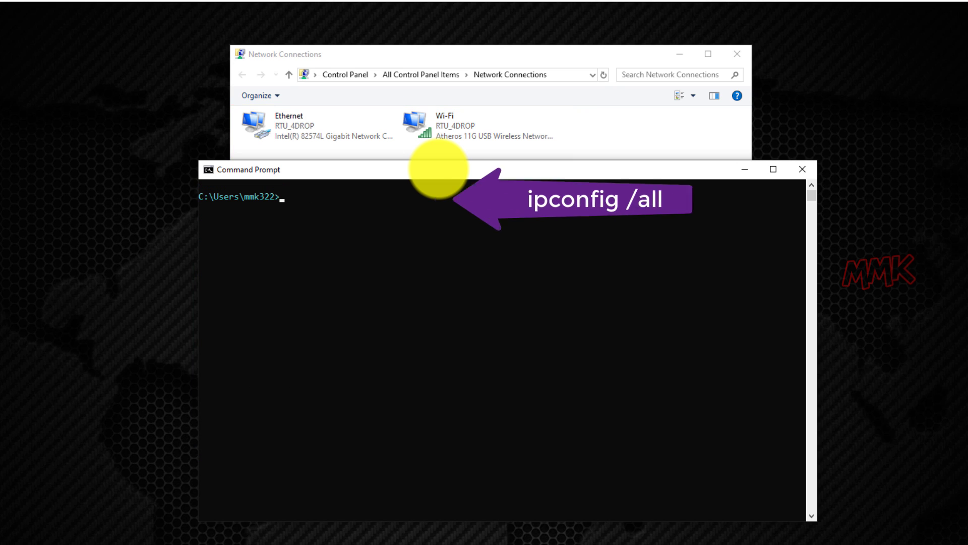
Step: Run ipconfig /all, review the Ethernet and Wi-Fi details, then clear the console
text(ipconfig )
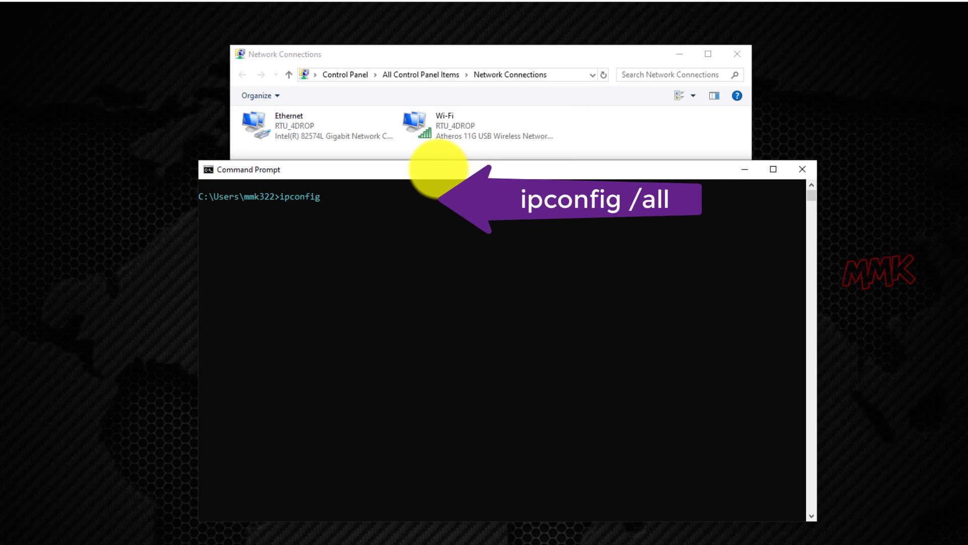
text(/all)
key(Return)
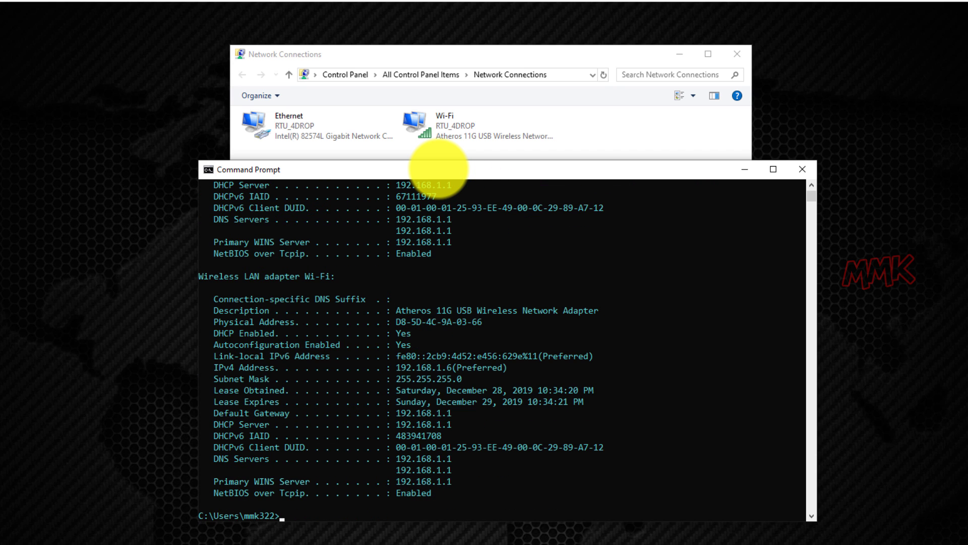
scroll(600, 357, up, 3)
scroll(599, 360, up, 1)
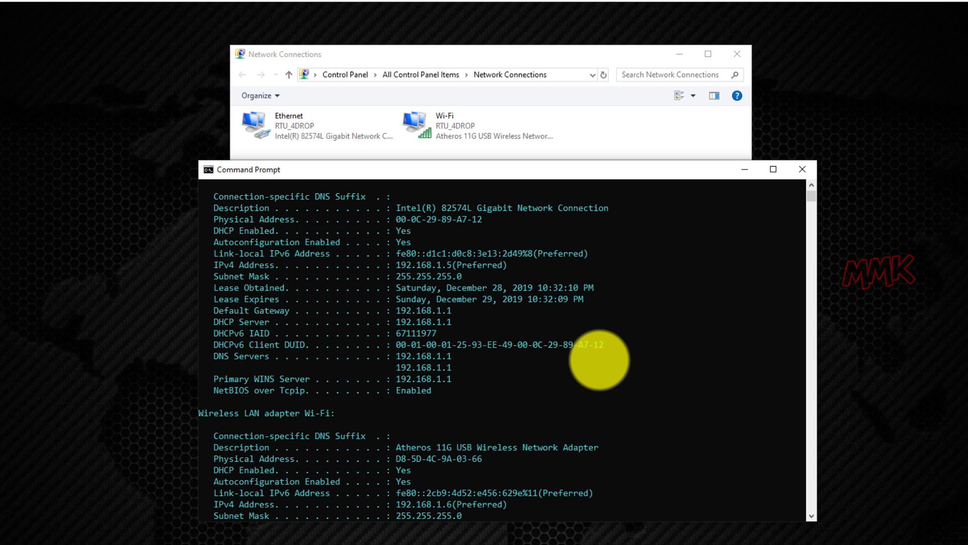
scroll(600, 360, up, 2)
scroll(599, 360, down, 2)
text(cls)
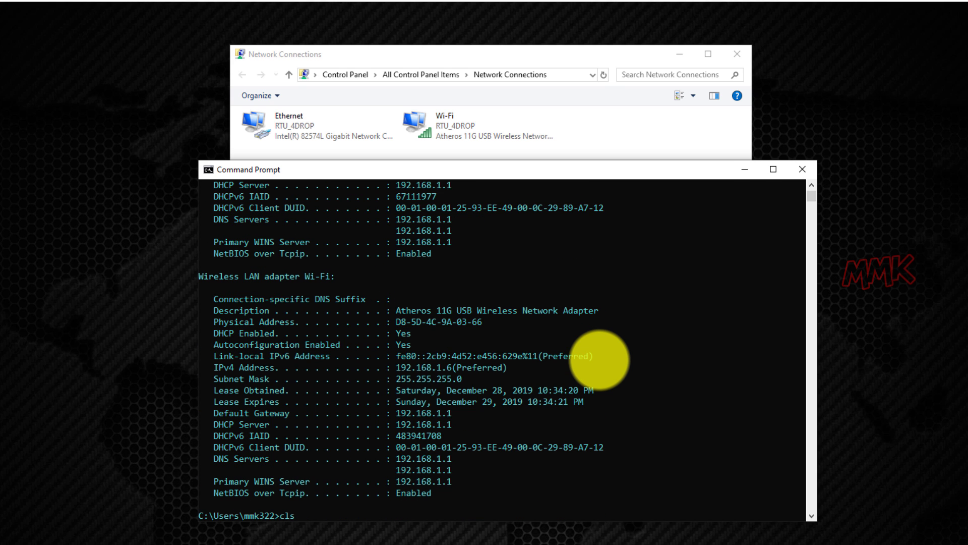
key(Return)
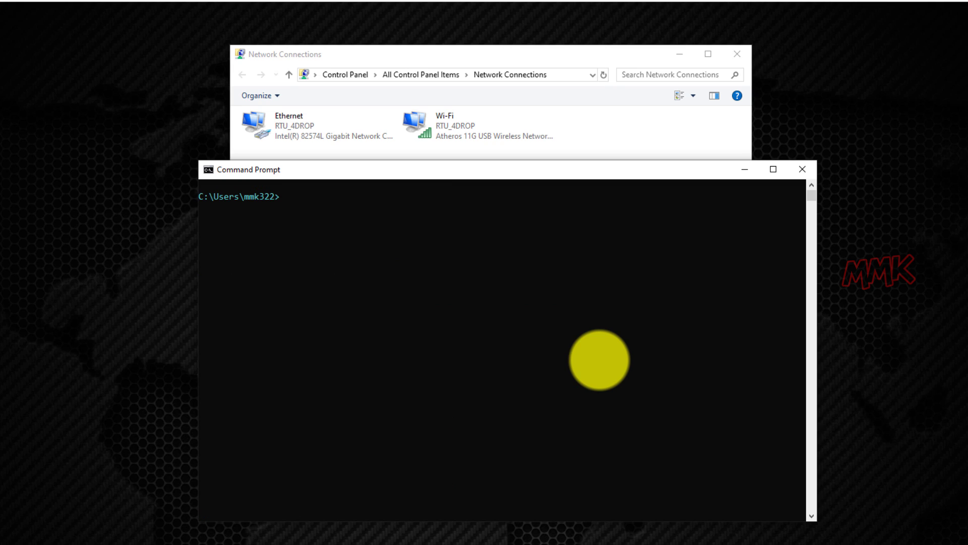
Step: Ping google.com continuously to confirm internet access, then copy gateway address 192.168.1.1
text(ping google.com -t)
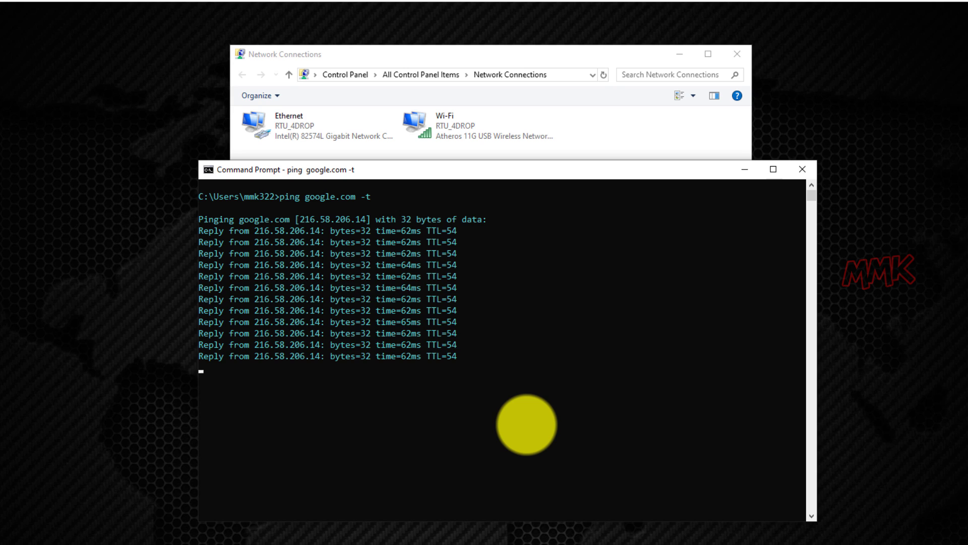
key(ctrl+c)
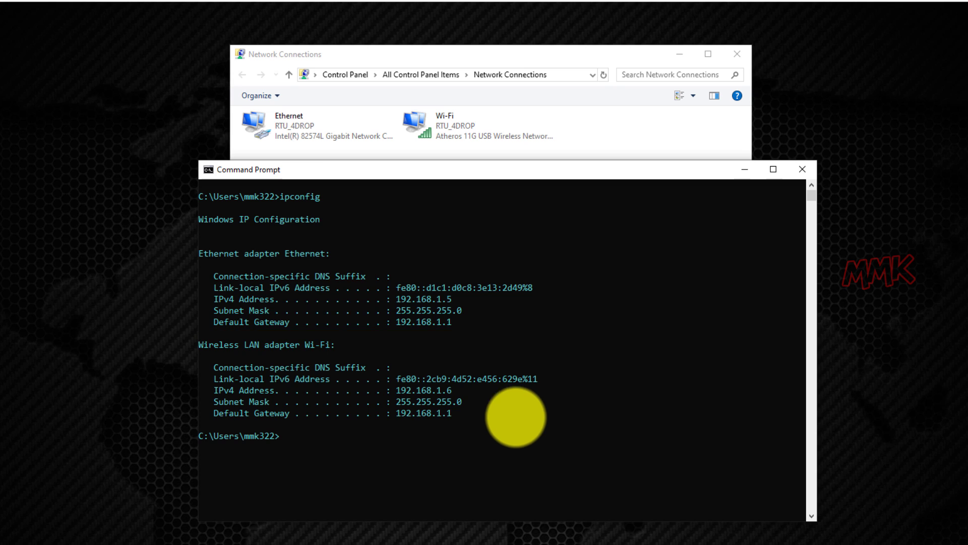
click(398, 324)
drag(397, 325, 449, 322)
right_click(435, 322)
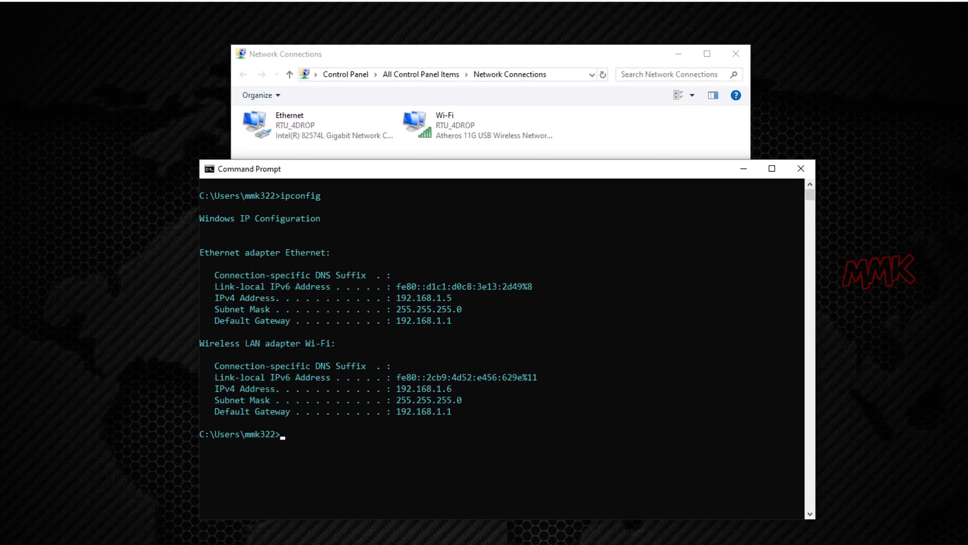
Step: In Chrome, load the router's sign-in page at 192.168.1.1
click(284, 535)
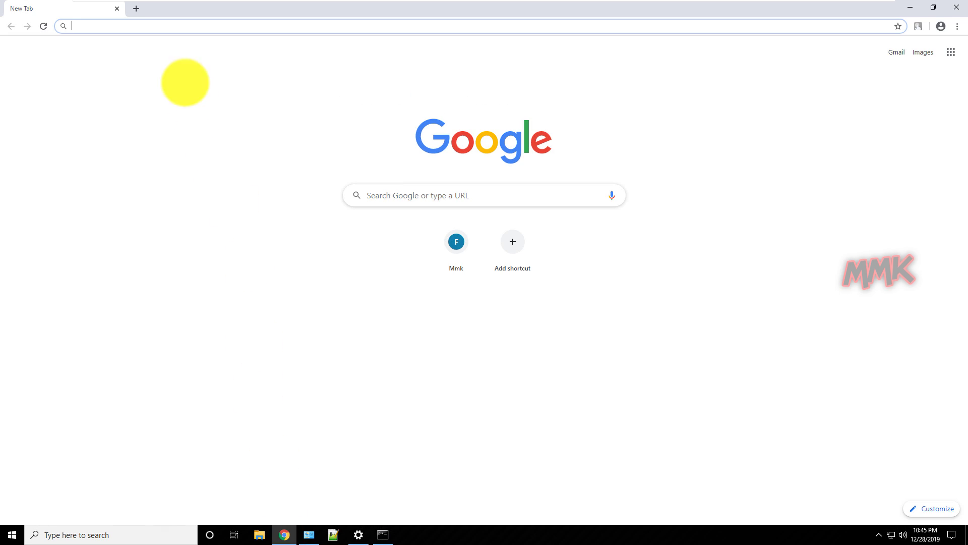
right_click(179, 26)
click(209, 89)
key(BackSpace)
key(BackSpace)
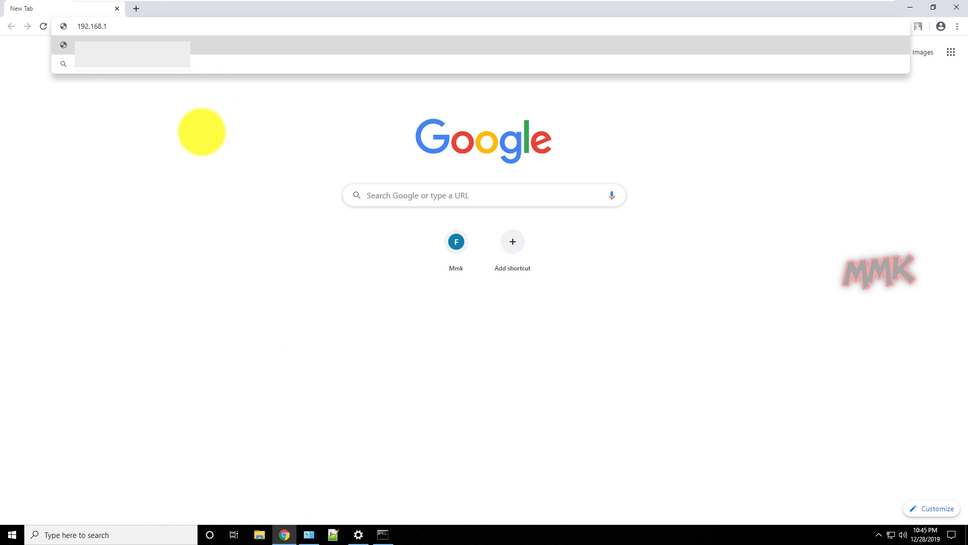
key(Return)
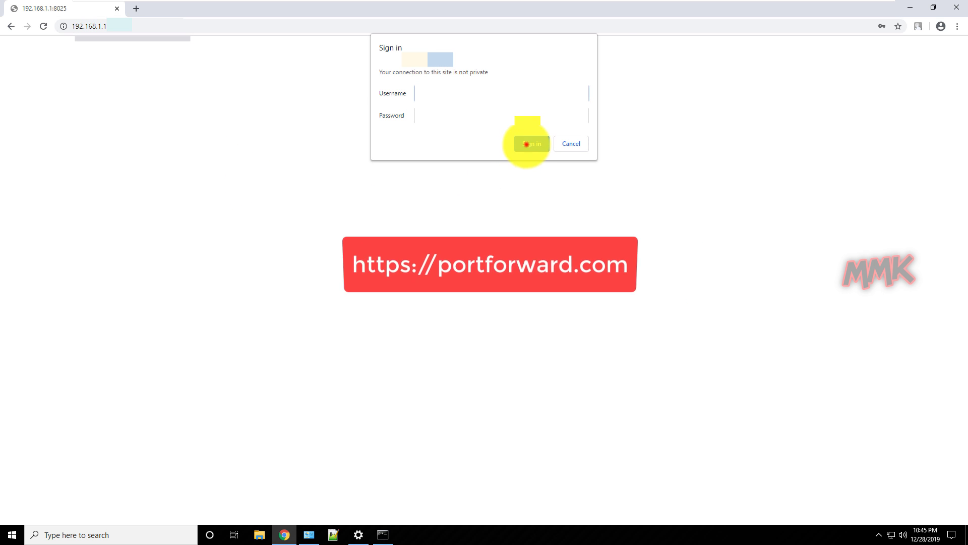
Step: Sign in and open Interface Setup > LAN to see the five DHCP clients
click(531, 144)
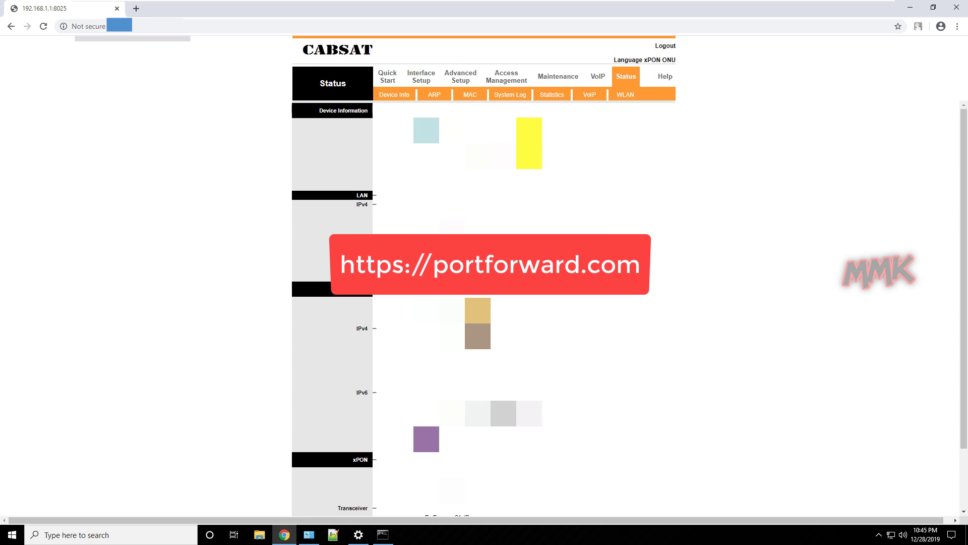
click(421, 76)
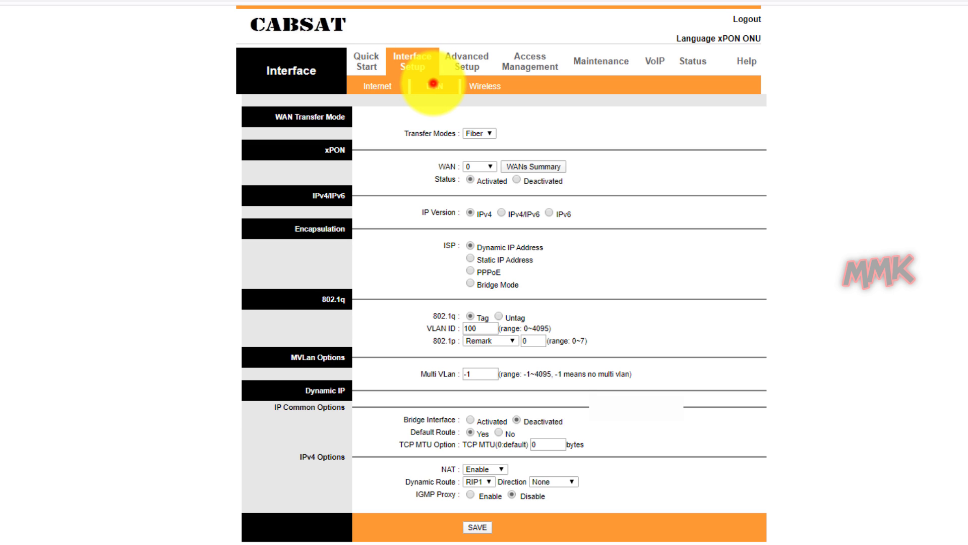
click(433, 85)
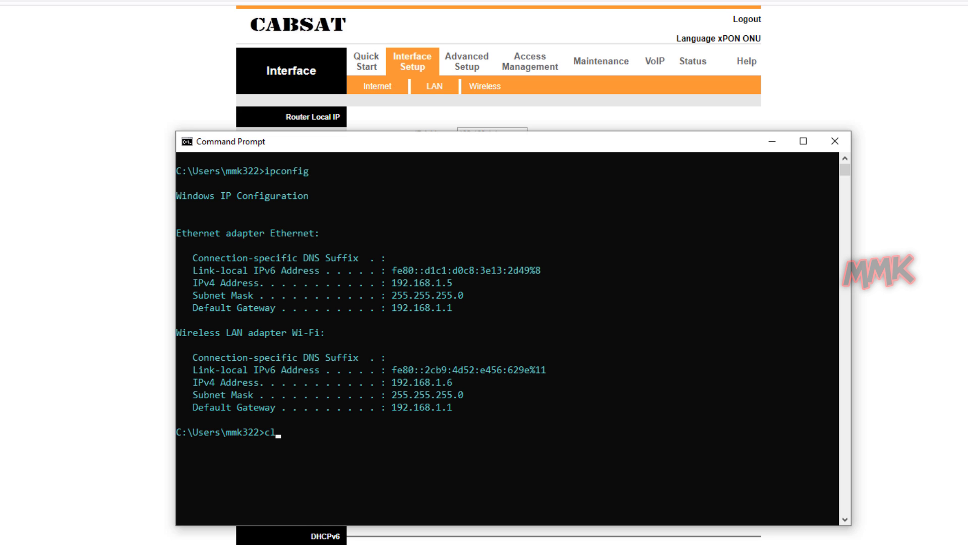
Step: Run getmac /v /fo list, showing Ethernet 00-0C-29-89-A7-12 and Wi-Fi D8-5D-4C-9A-03-66
text(s)
key(Return)
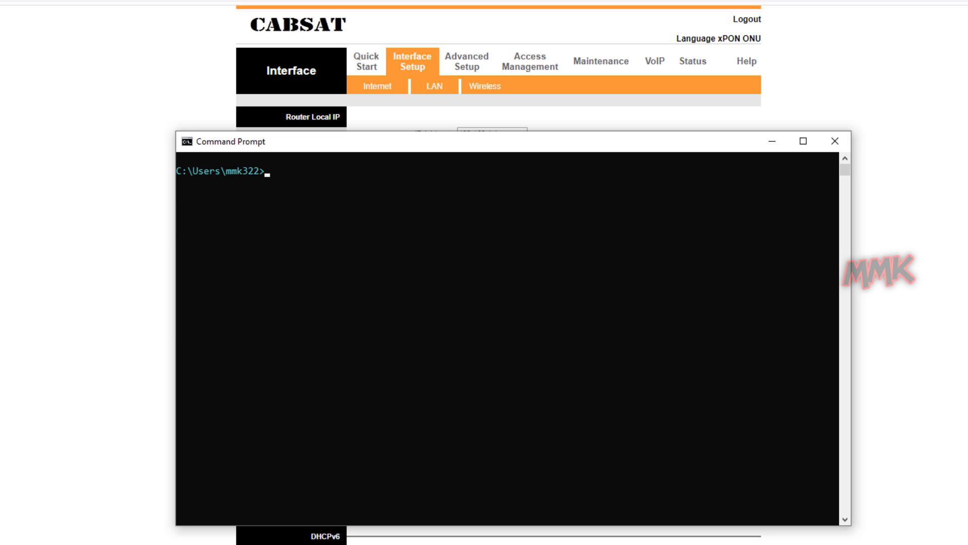
text(getm)
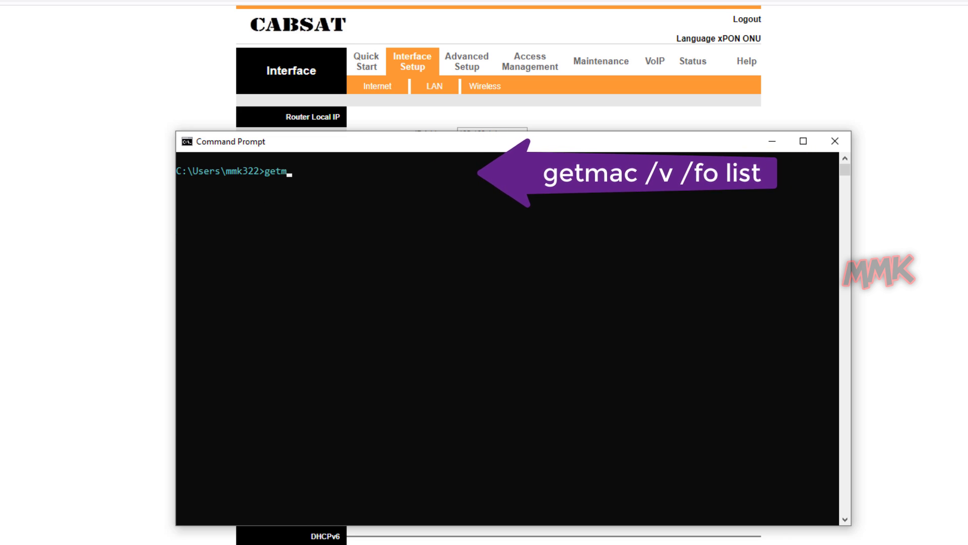
text(ac /v /fo list)
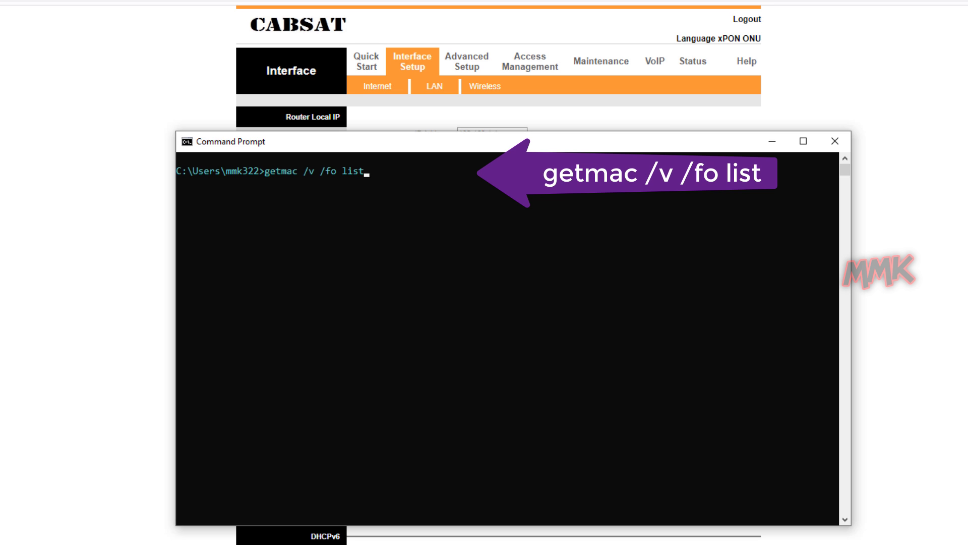
key(Return)
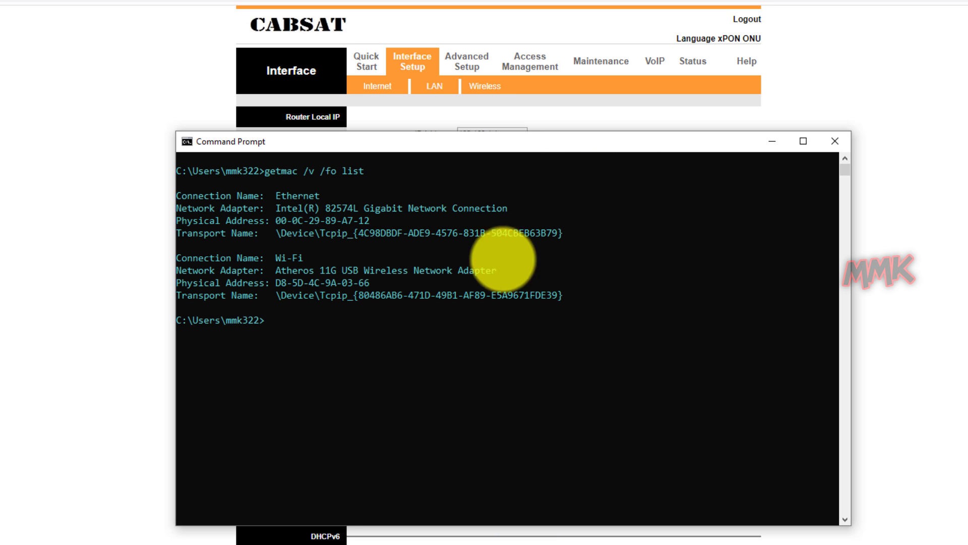
drag(504, 147, 503, 48)
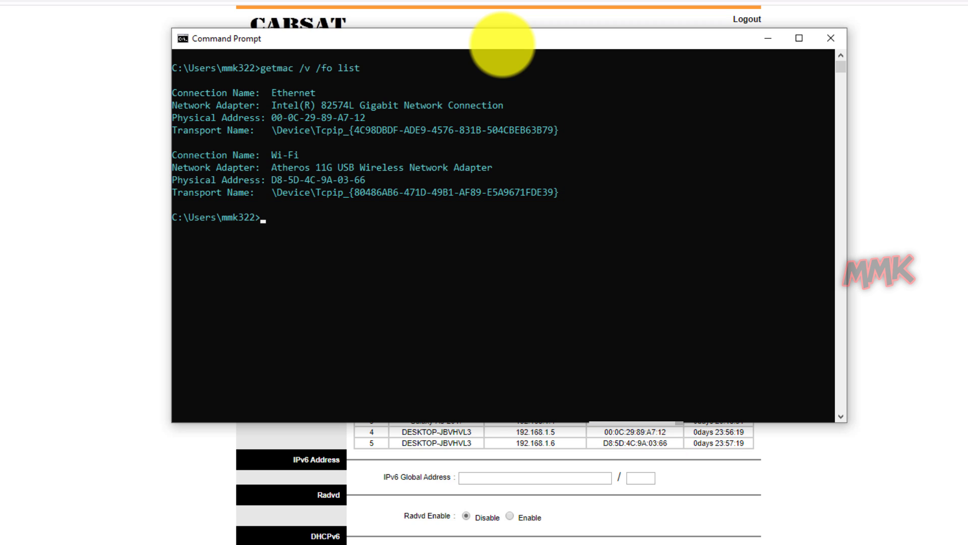
Step: Under Access Management > Filter, set rule 1 to Active, LAN interface, MAC rule type
click(772, 38)
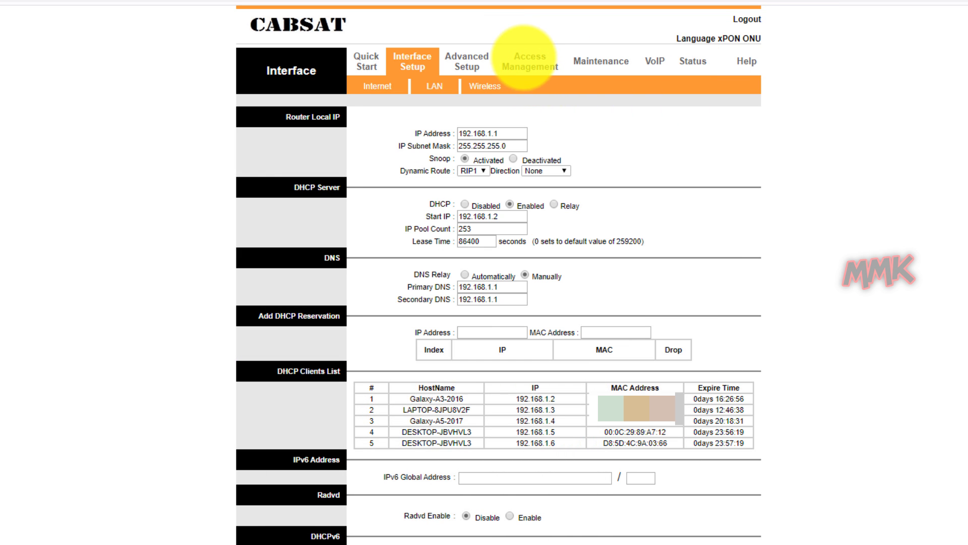
click(523, 56)
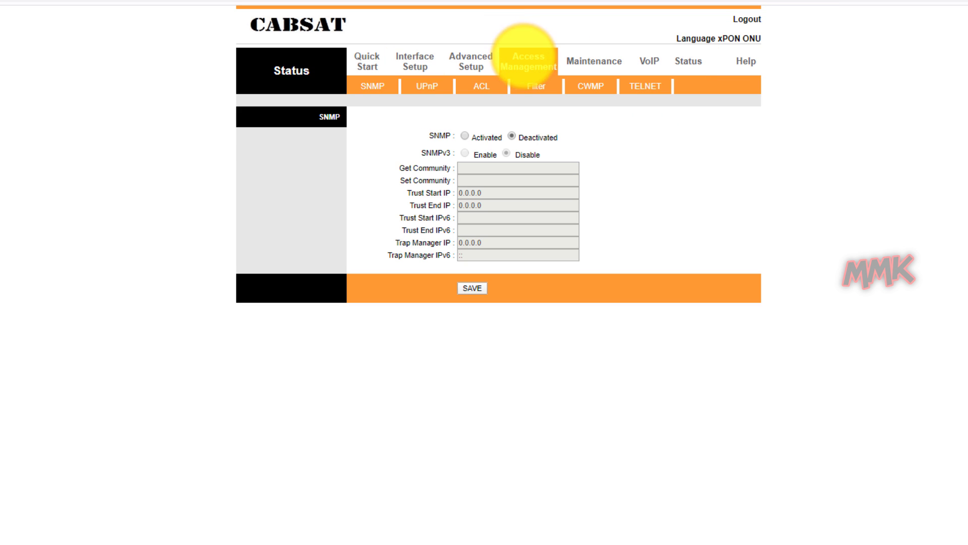
click(530, 86)
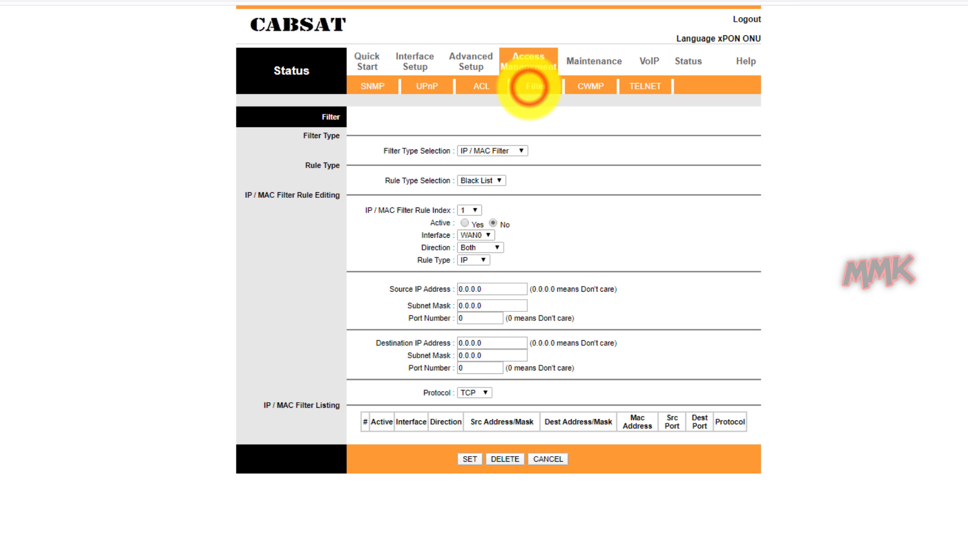
click(464, 222)
click(476, 235)
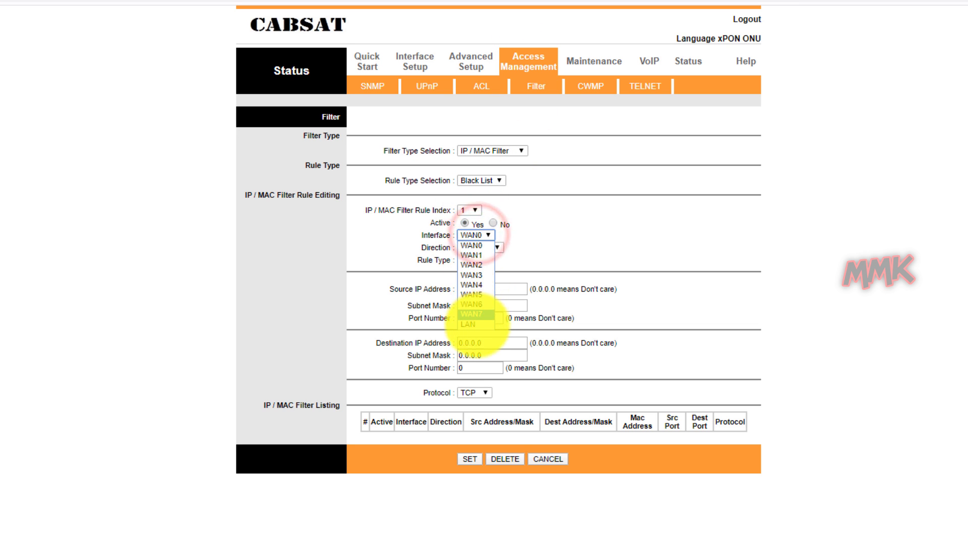
click(477, 326)
click(481, 260)
click(474, 279)
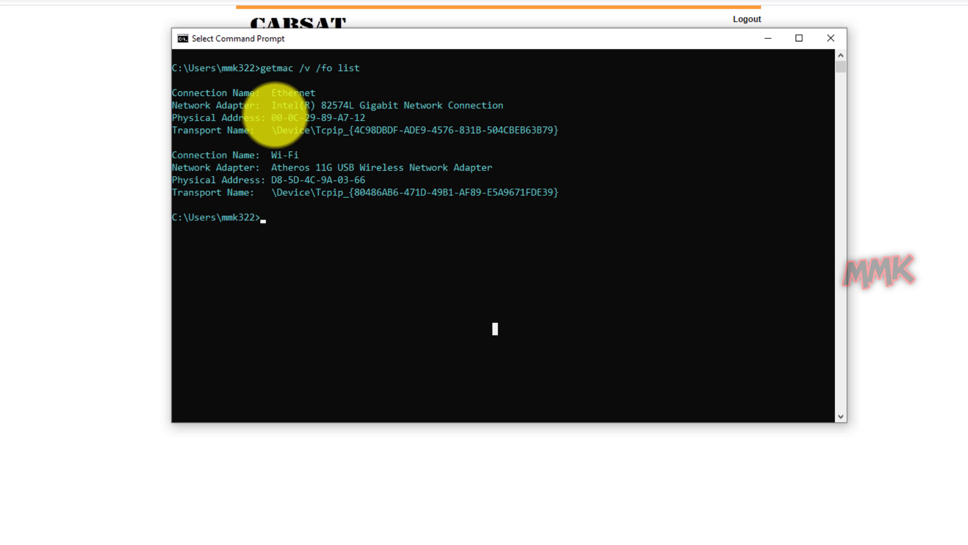
Step: Copy the Ethernet MAC from Command Prompt into line 1 of a Notepad++ document
drag(273, 117, 365, 118)
key(ctrl+c)
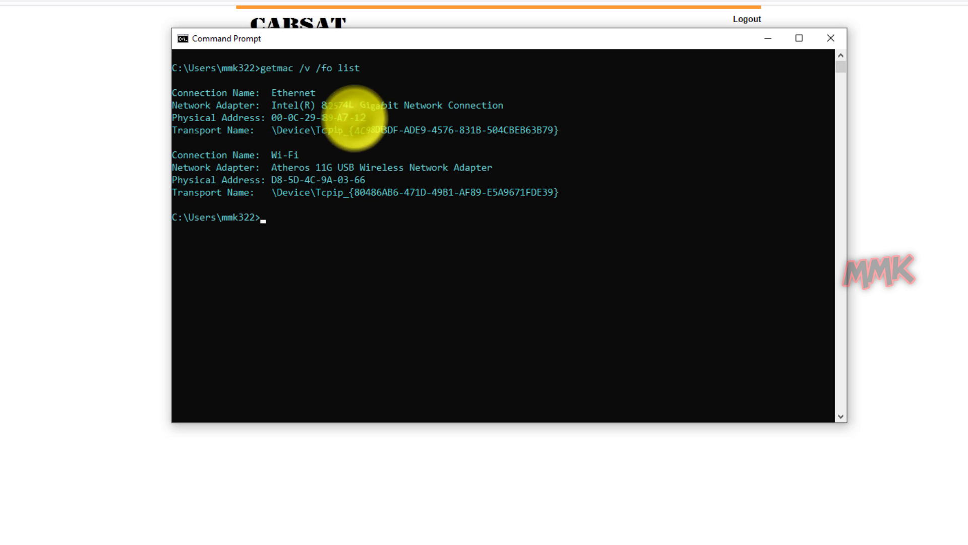
click(361, 542)
right_click(303, 204)
click(319, 240)
click(425, 37)
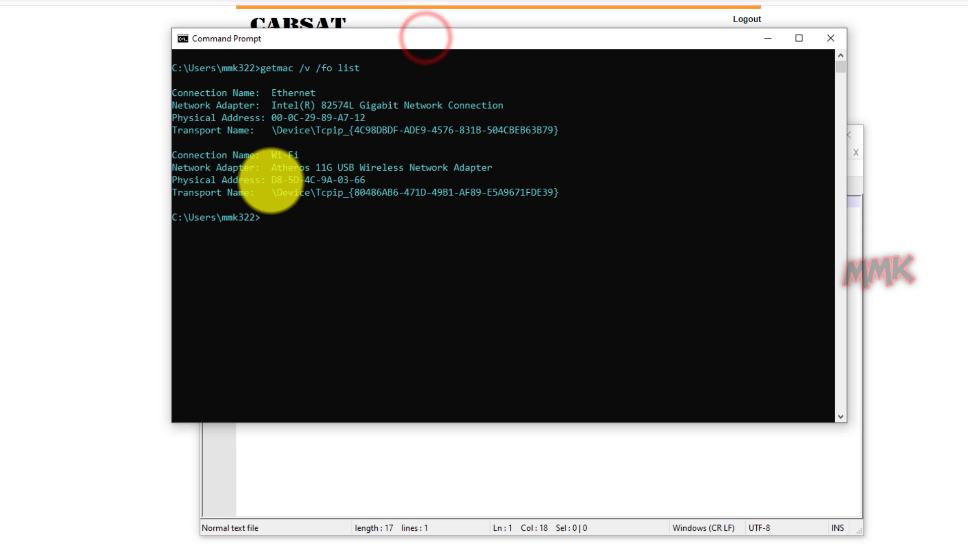
Step: Copy the Wi-Fi MAC from Command Prompt onto line 2 in Notepad++
drag(271, 180, 365, 181)
key(ctrl+c)
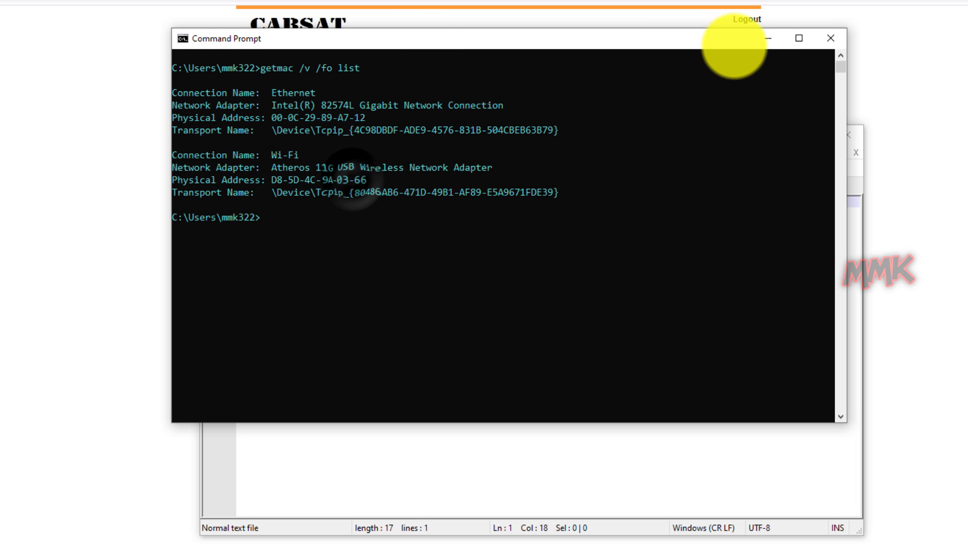
click(763, 39)
key(Return)
right_click(333, 216)
click(359, 251)
Step: Reformat line 1 to 00:0C:29:89:A7:12 with colons and copy it for the router's MAC field
click(252, 203)
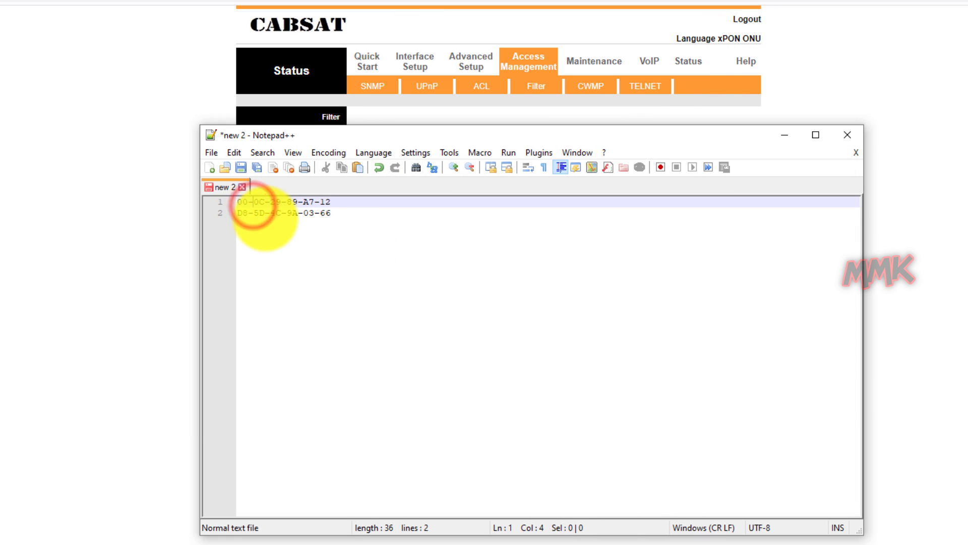
key(BackSpace)
text(:0C:29:89:A7:)
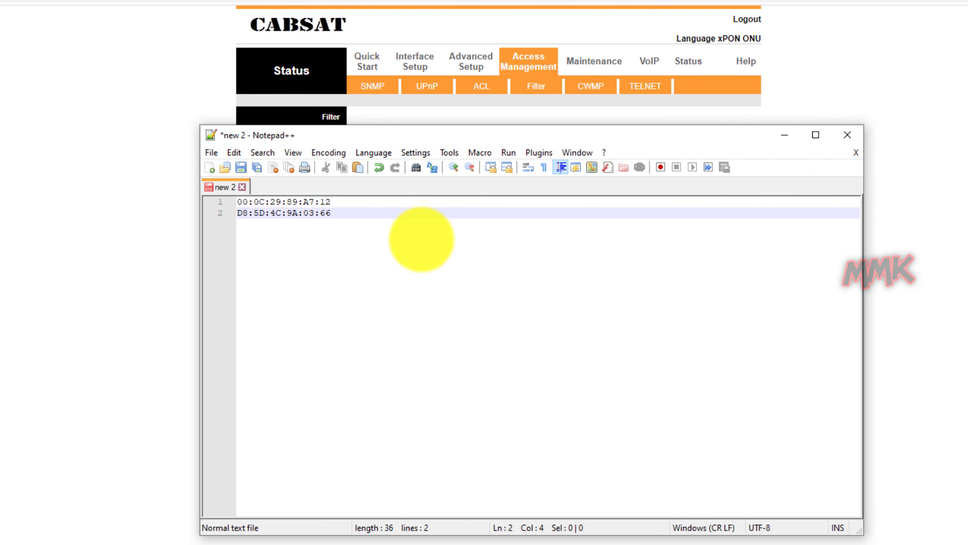
drag(333, 202, 234, 202)
right_click(245, 202)
click(275, 225)
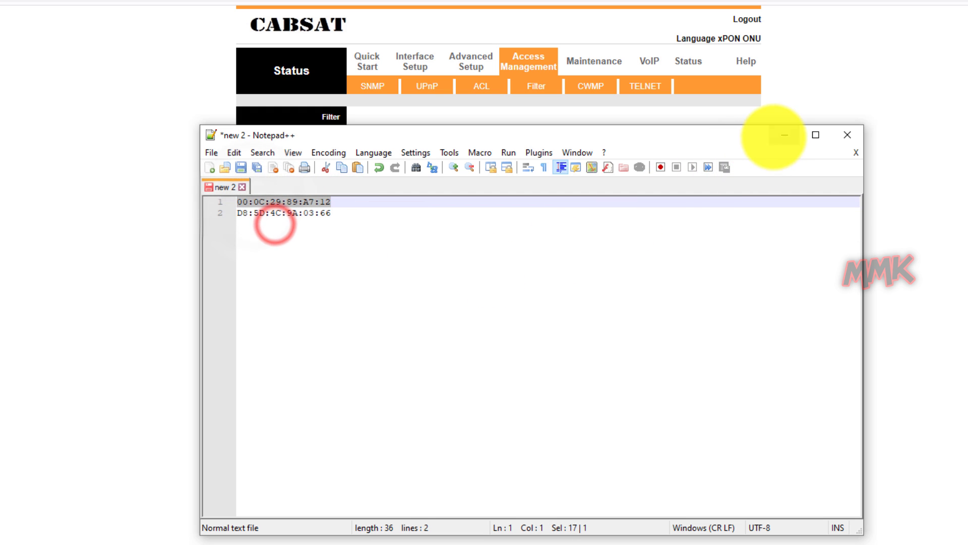
click(785, 134)
right_click(506, 288)
Step: Save rule 1 with MAC 00:0C:29:89:A7:12, then set rule 2 to Active, LAN, MAC type
click(536, 397)
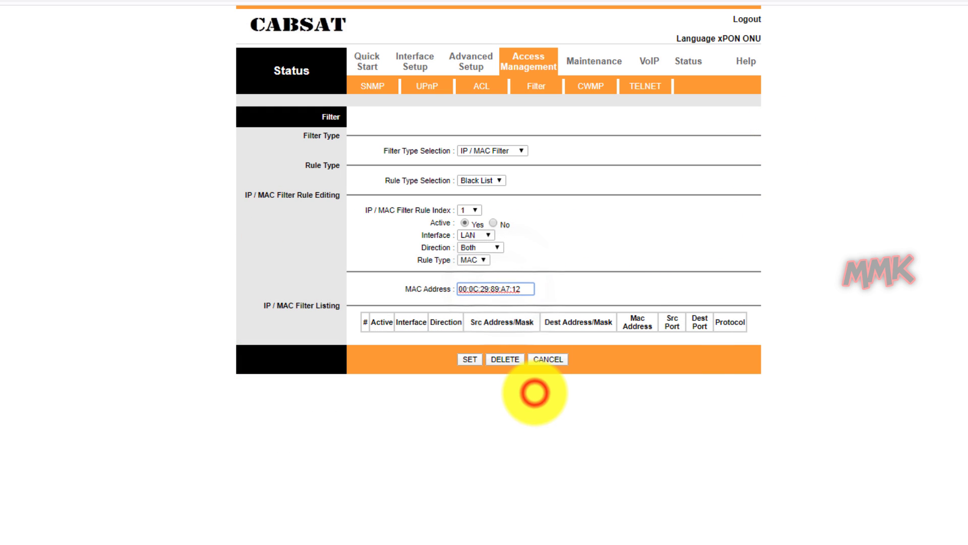
click(468, 358)
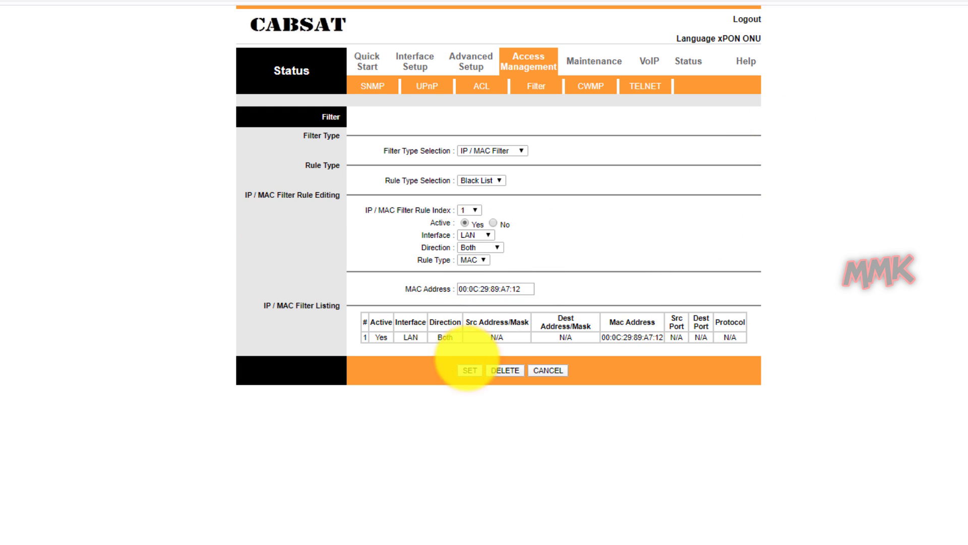
click(470, 210)
click(469, 224)
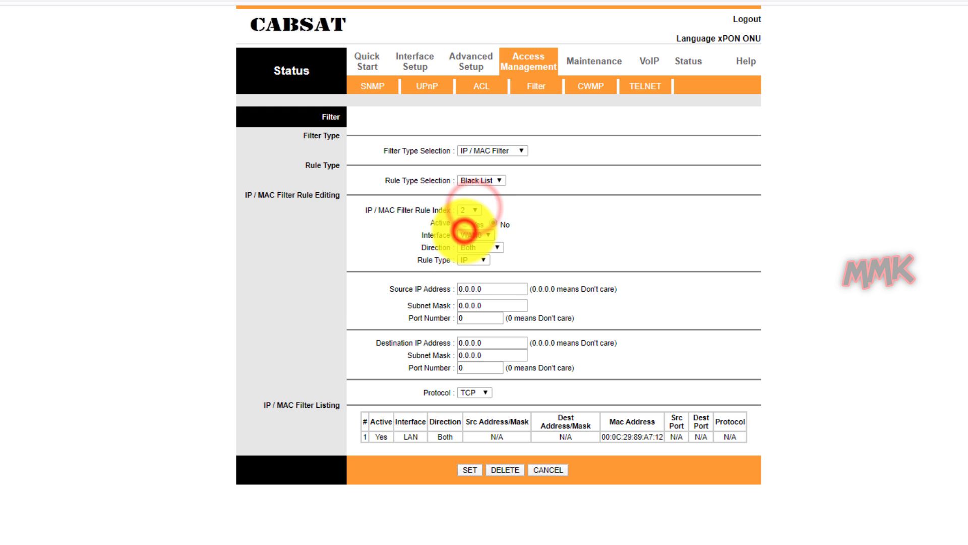
click(483, 235)
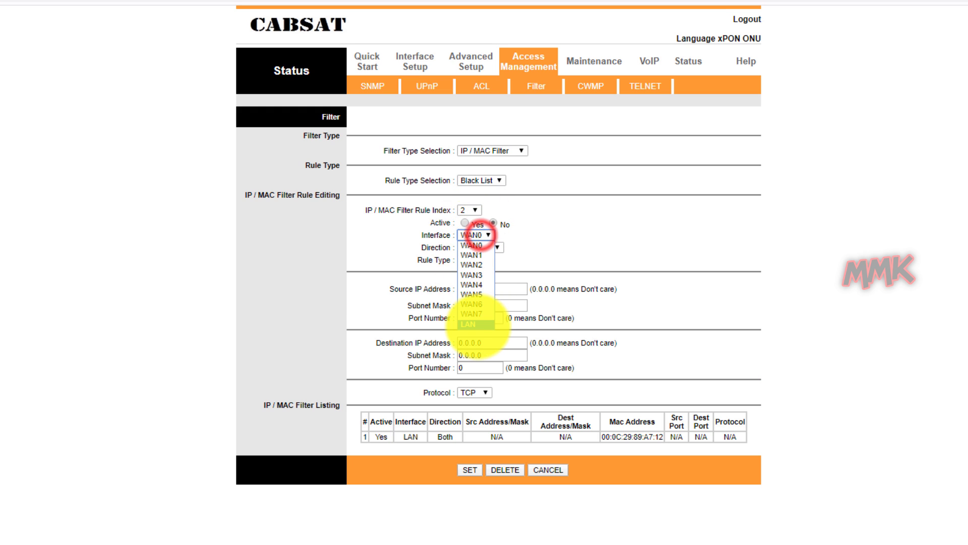
click(477, 325)
click(465, 222)
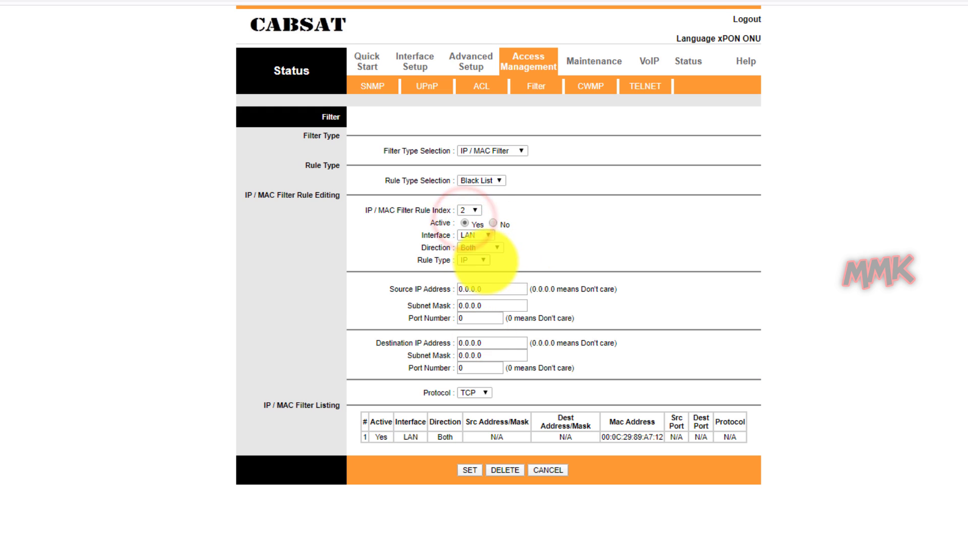
click(483, 260)
click(469, 280)
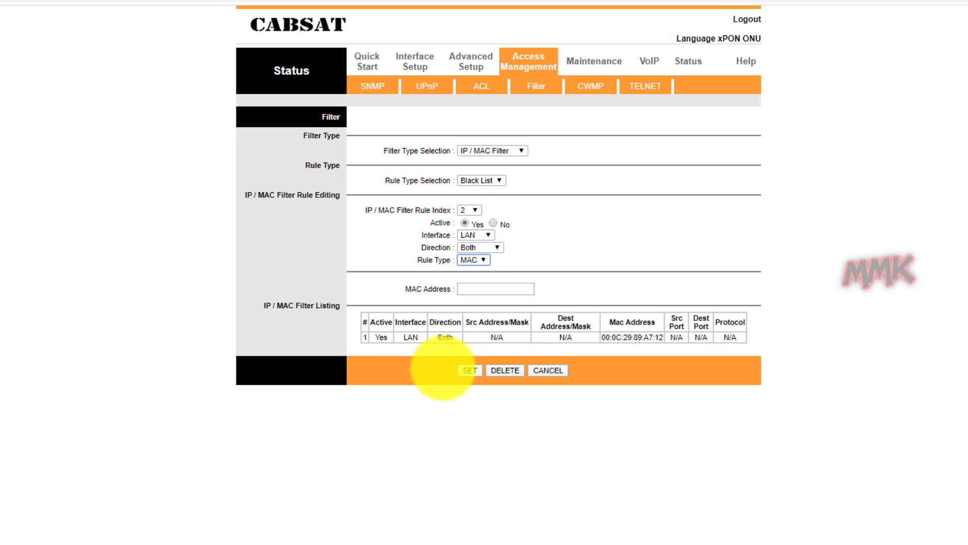
Step: Enter Wi-Fi MAC D8:5D:4C:9A:03:66 into rule 2 and save it to the listing
key(alt+Tab)
drag(331, 212, 238, 214)
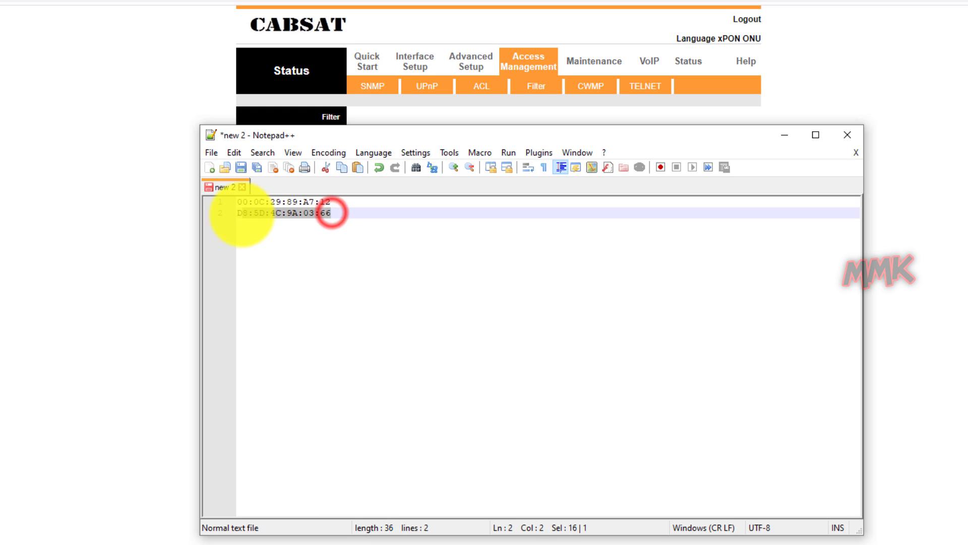
right_click(251, 216)
click(270, 237)
click(784, 135)
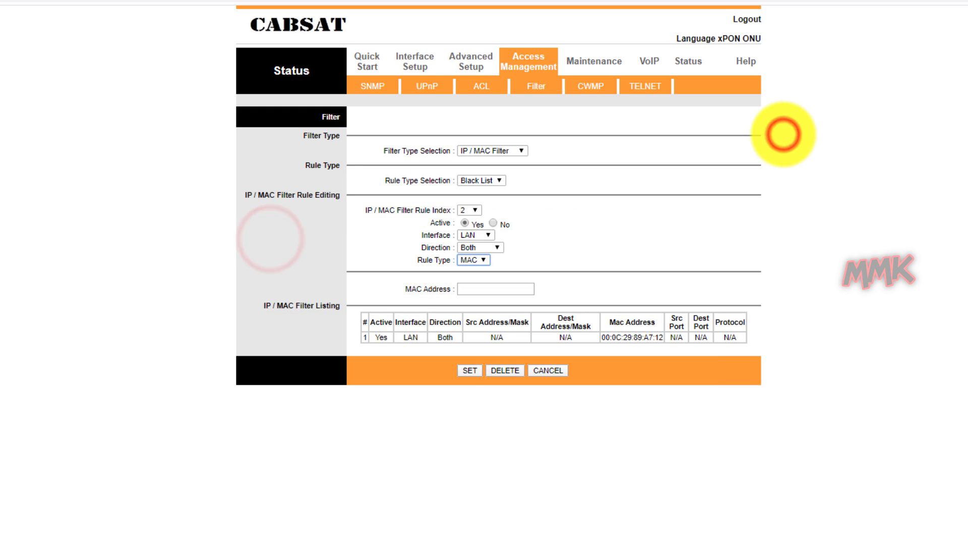
right_click(512, 289)
click(544, 381)
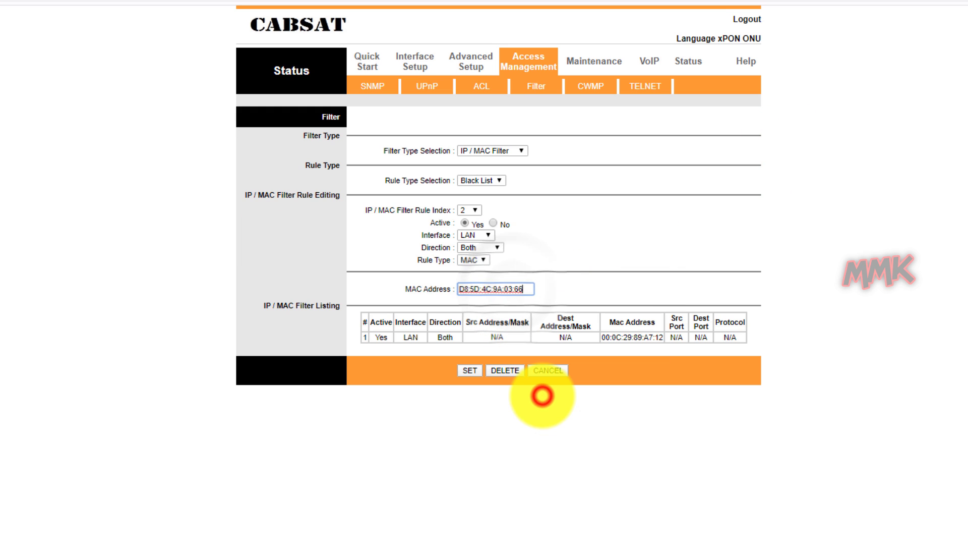
click(464, 370)
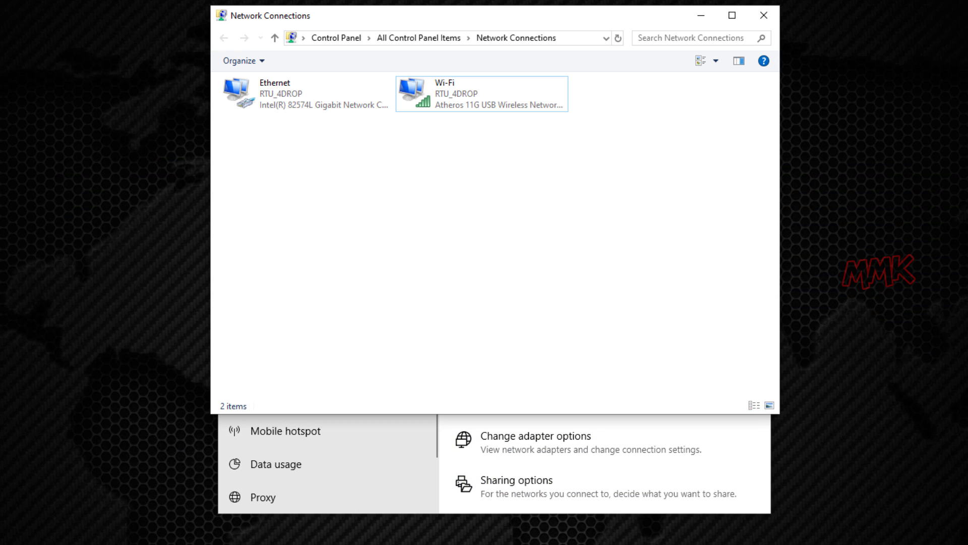
Step: Re-run the continuous ping to google.com, see every request time out, then clear and close the console
key(alt+Tab)
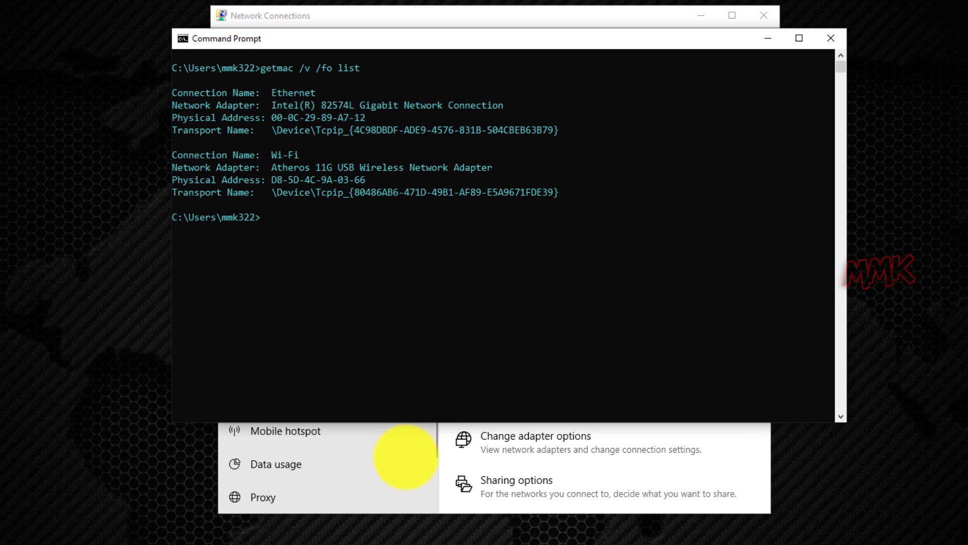
key(Return)
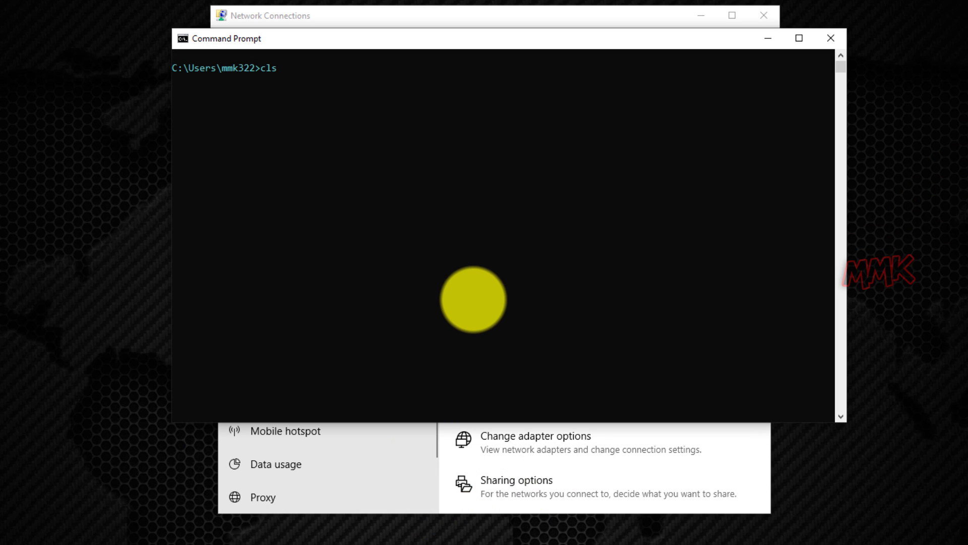
key(Up)
key(Return)
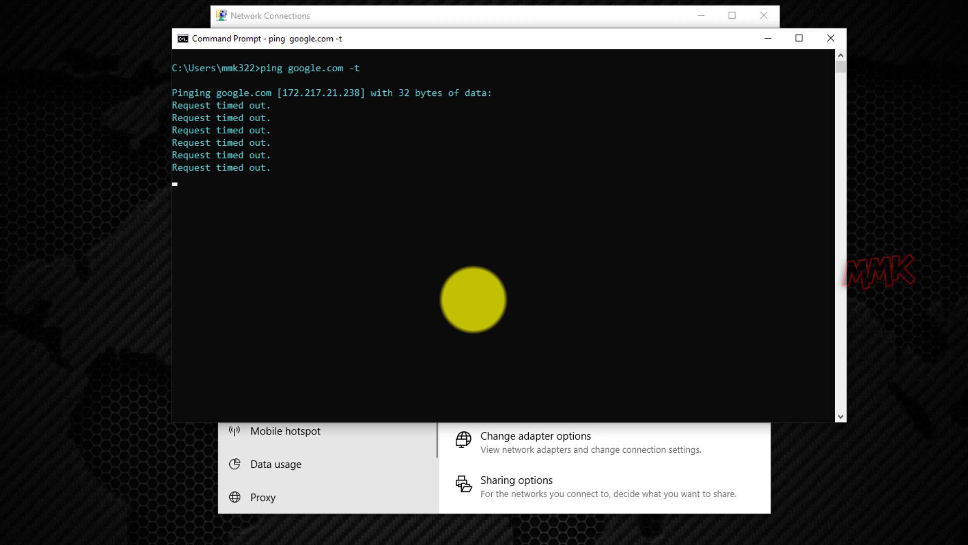
key(ctrl+c)
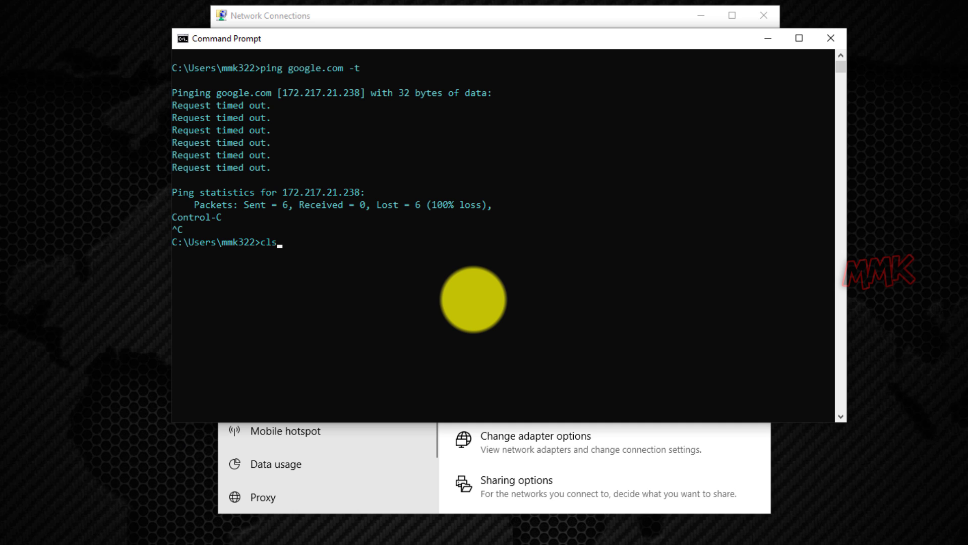
key(Return)
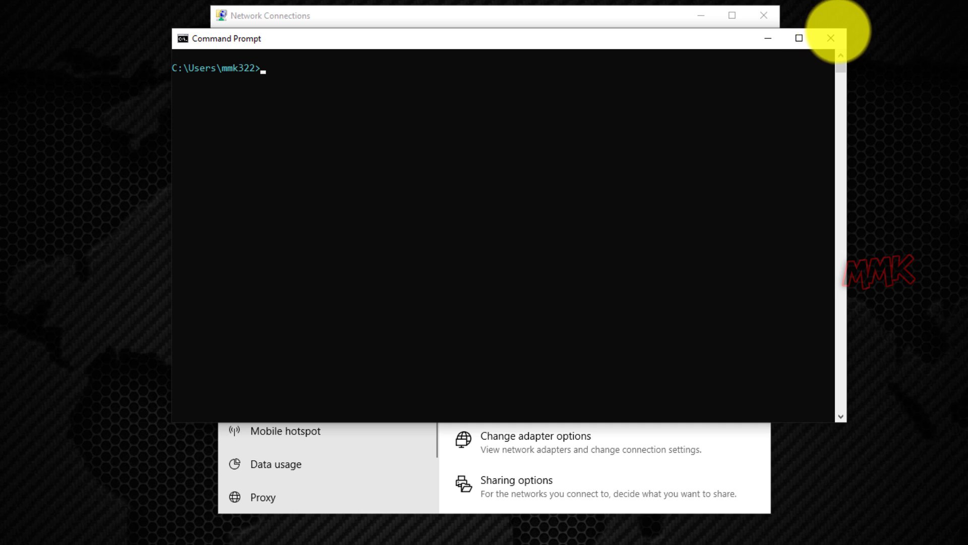
click(768, 38)
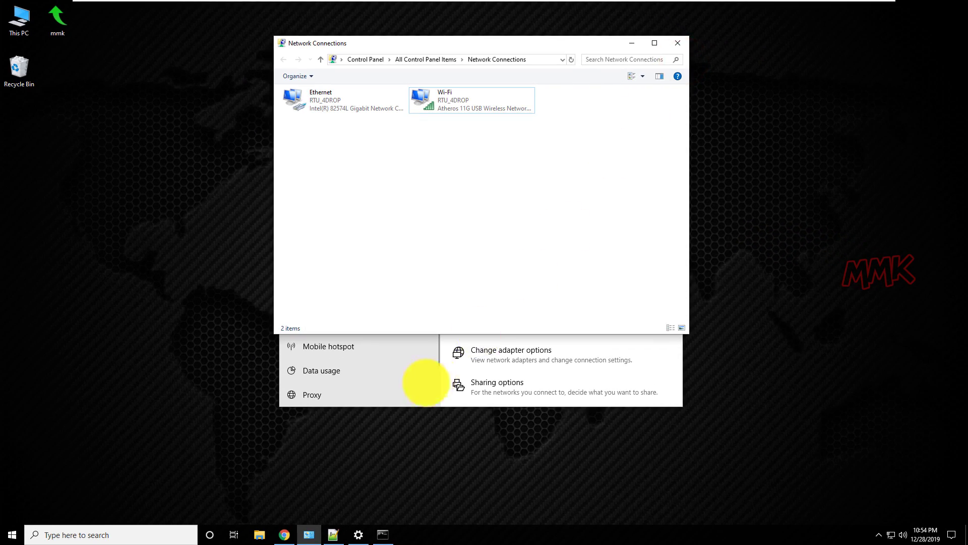
Step: Load google.com in a new Chrome tab, get ERR_CONNECTION_TIMED_OUT, then minimize Chrome
click(273, 542)
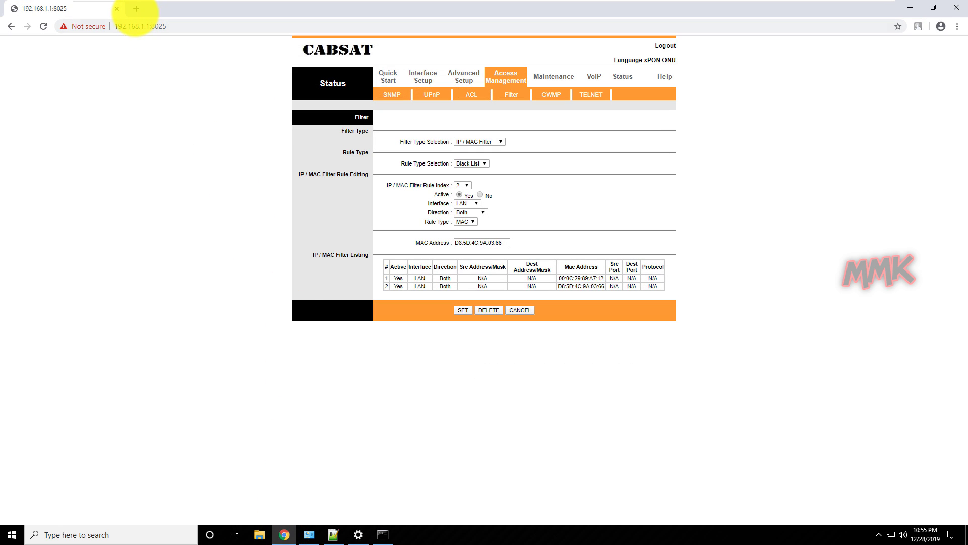
click(136, 8)
text(g)
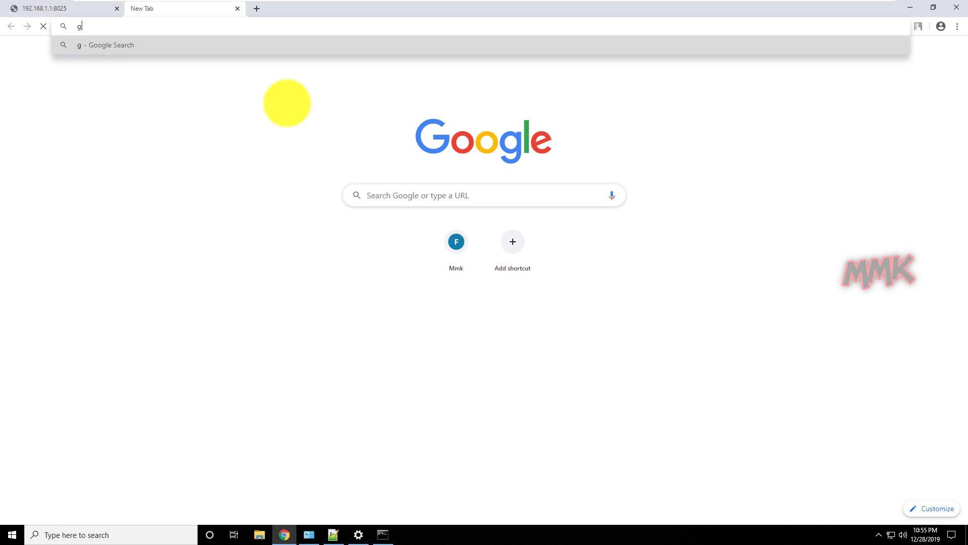
text(oogle.com)
key(Return)
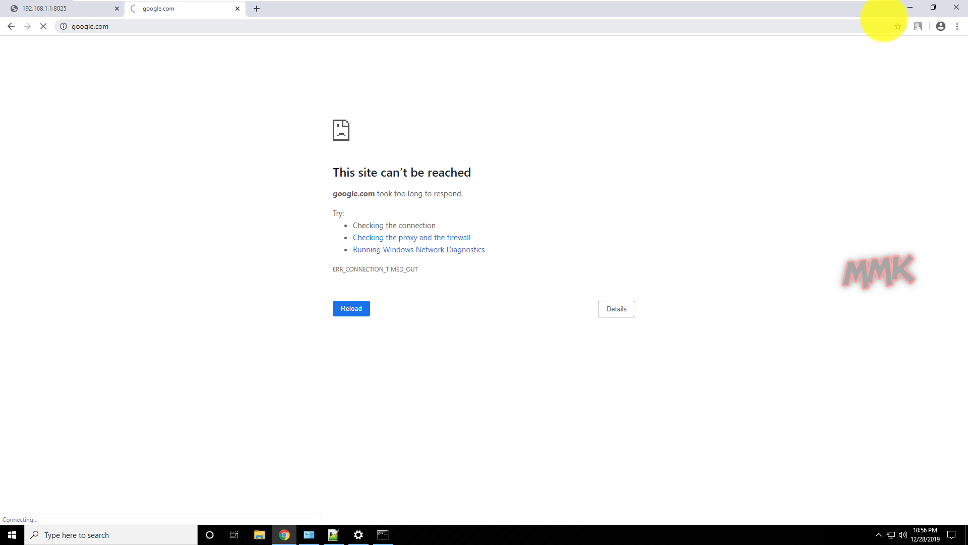
click(910, 8)
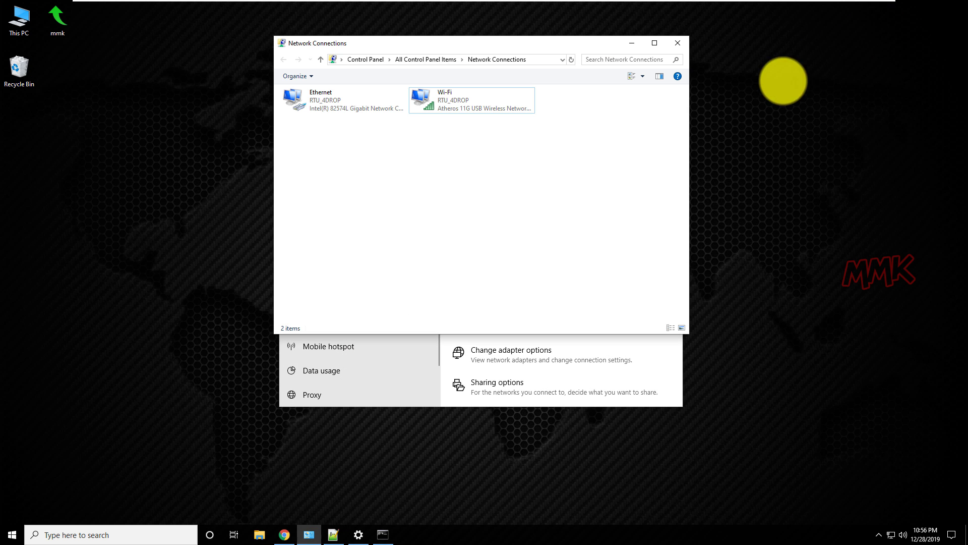
Step: Close the network settings windows and open Computer Management's Device Manager with Network adapters expanded
click(631, 43)
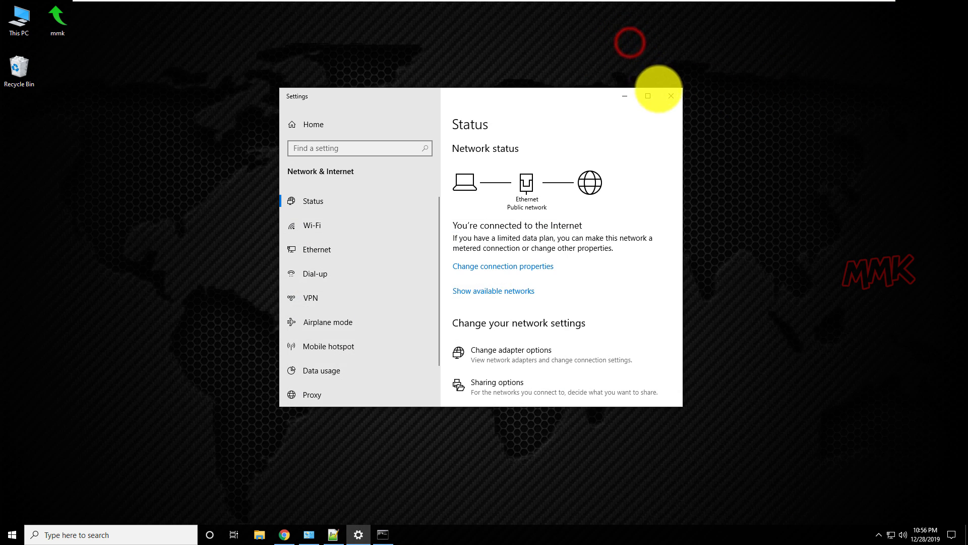
click(662, 95)
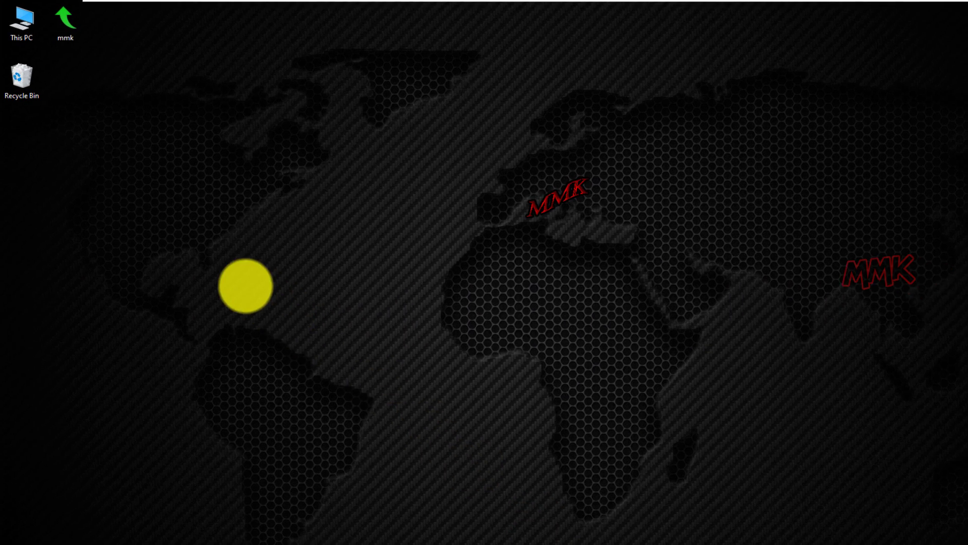
right_click(23, 25)
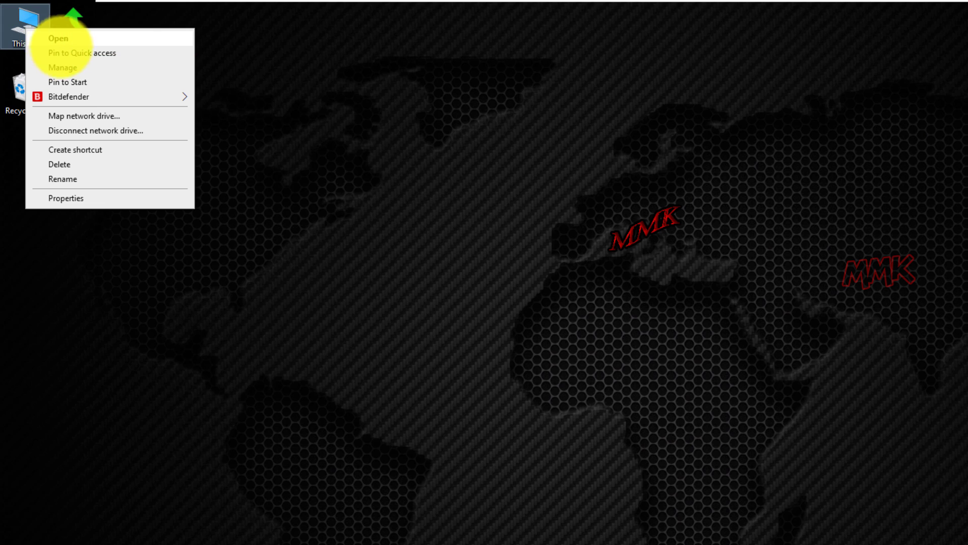
click(76, 66)
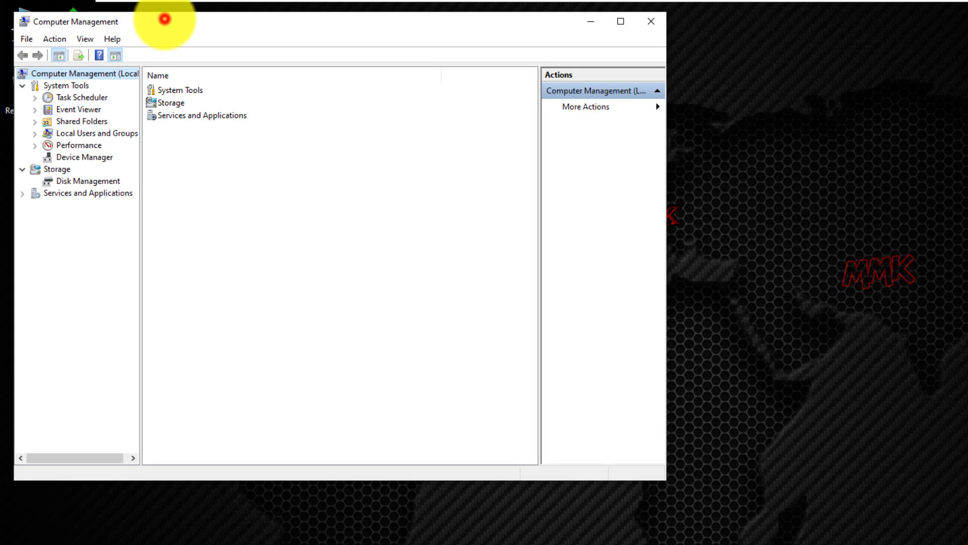
drag(164, 19, 325, 44)
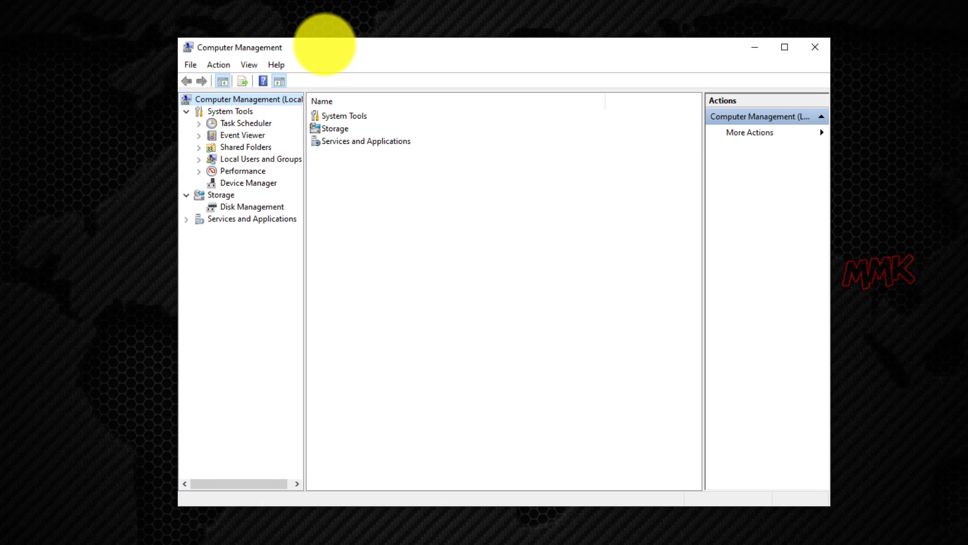
click(260, 184)
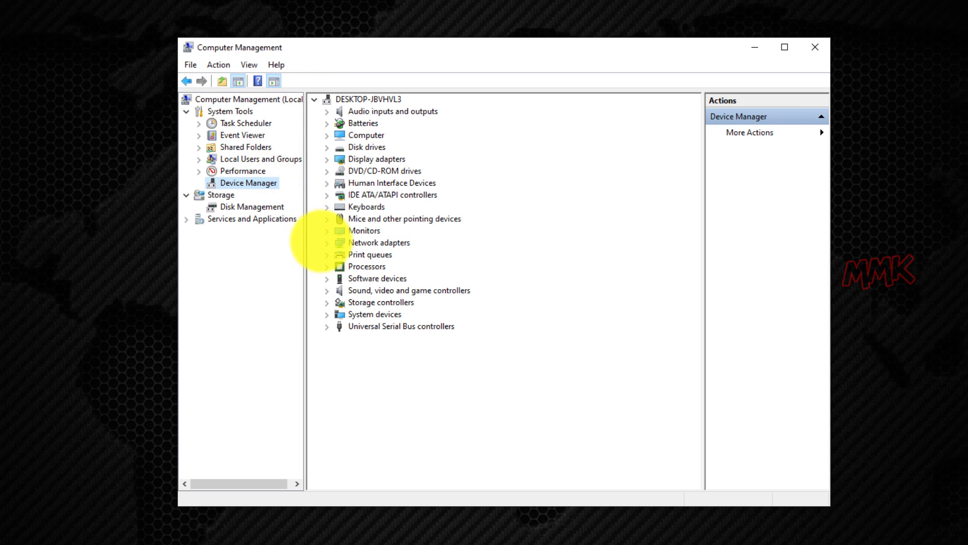
click(326, 242)
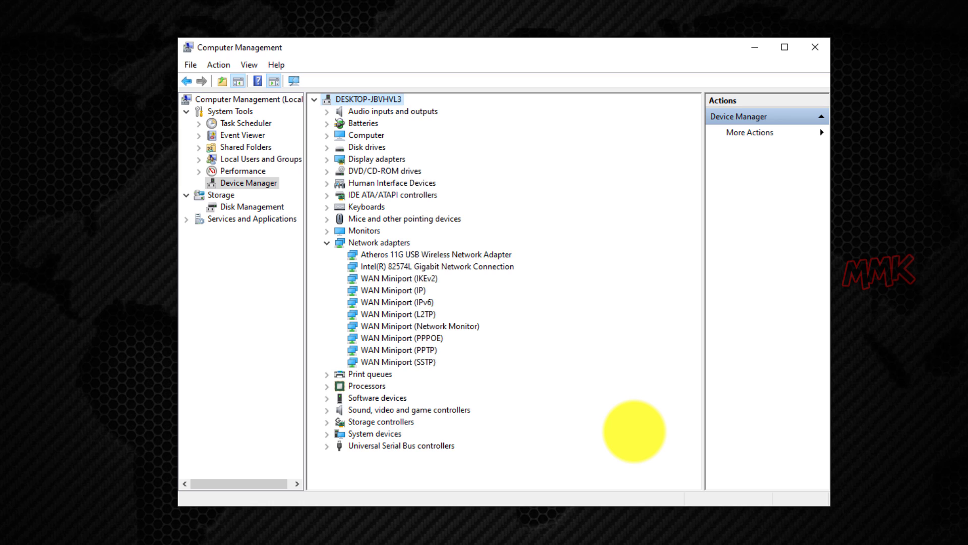
Step: Switch the Atheros 11G USB Wireless adapter's Network Address property from Not Present to a custom value
right_click(402, 255)
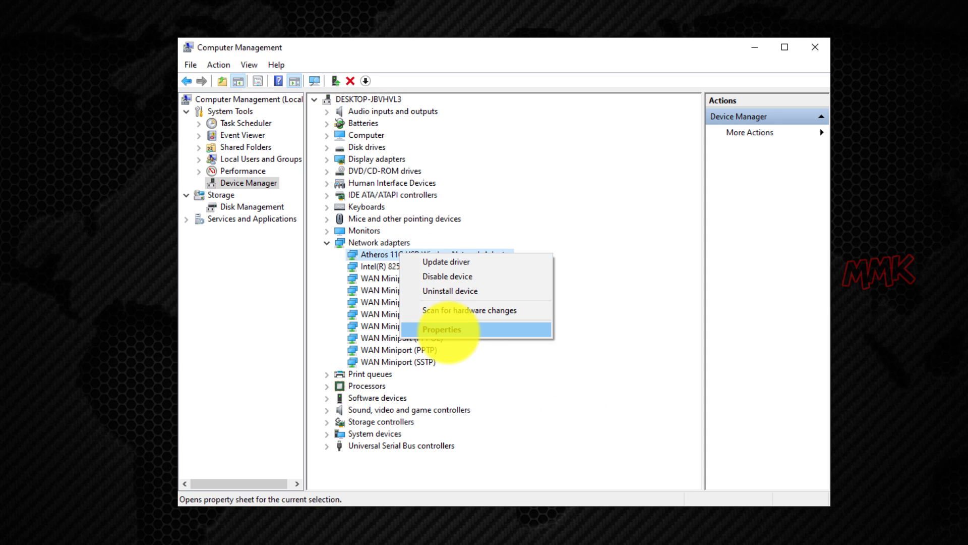
click(446, 331)
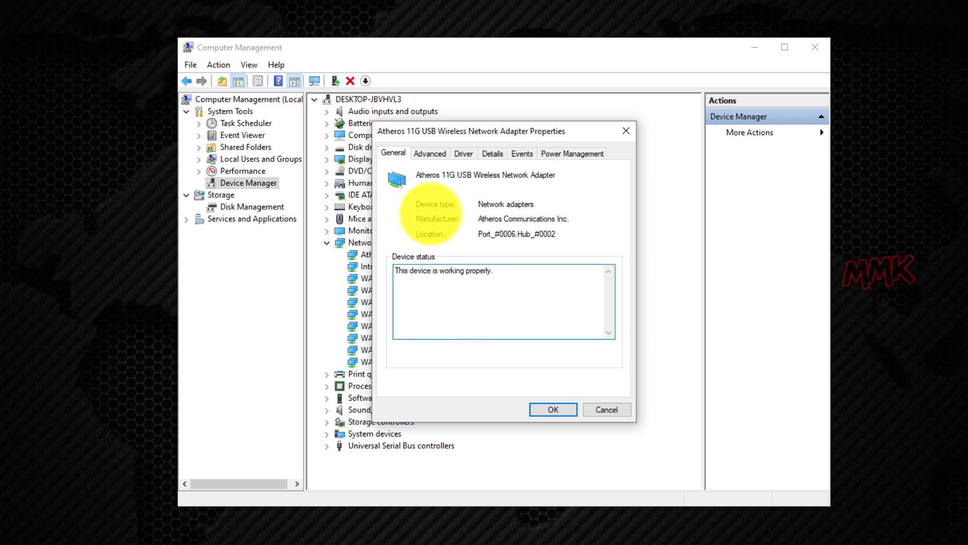
click(430, 152)
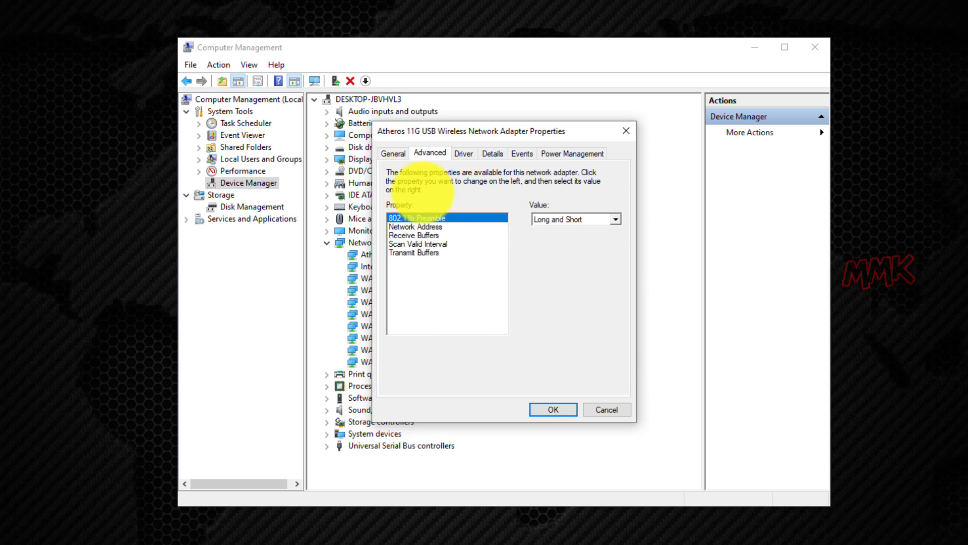
click(425, 227)
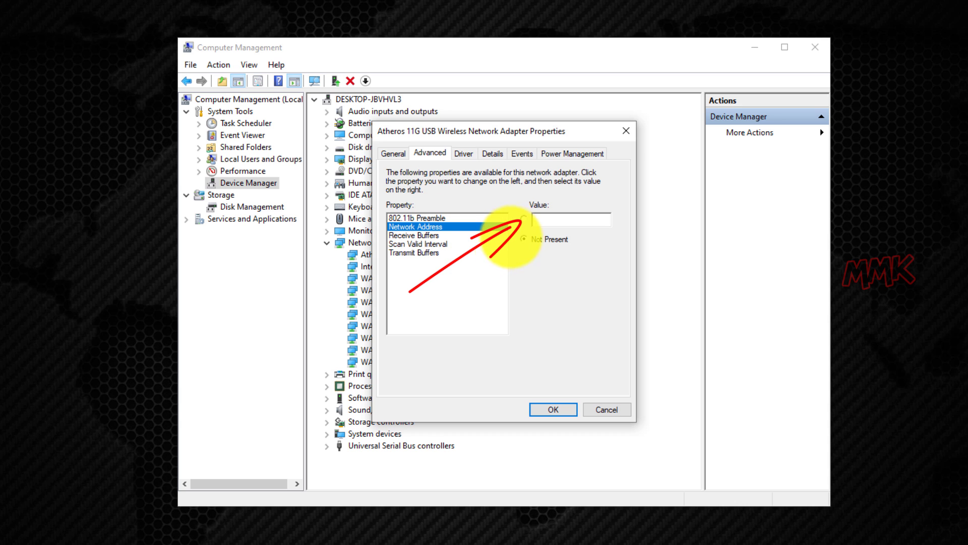
click(523, 219)
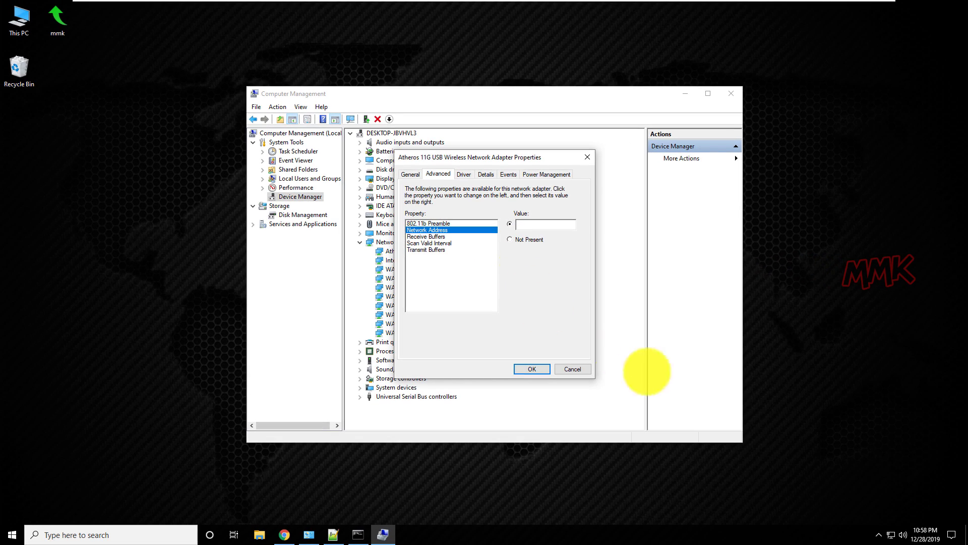
Step: Set router MAC filter rule 1 (00:0C:29:89:A7:12) to inactive
click(284, 535)
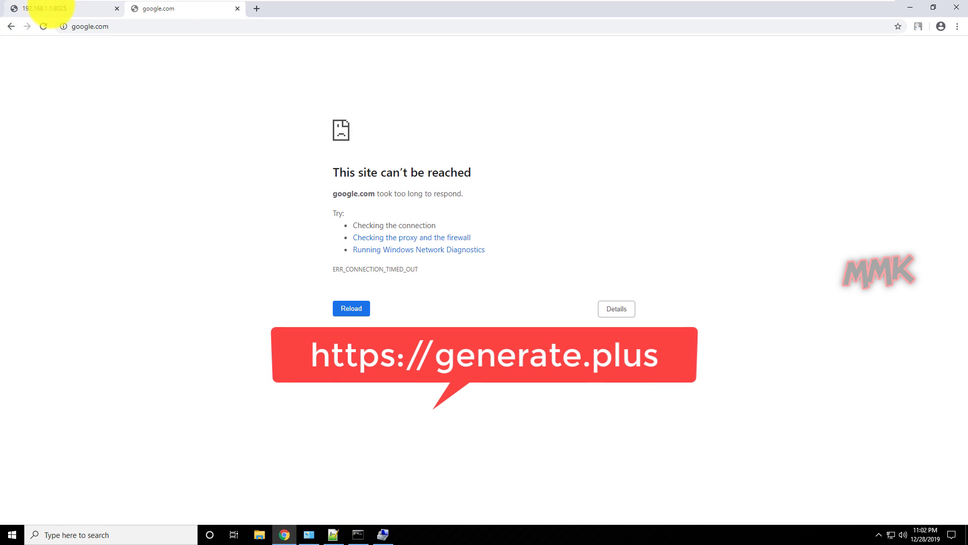
click(50, 7)
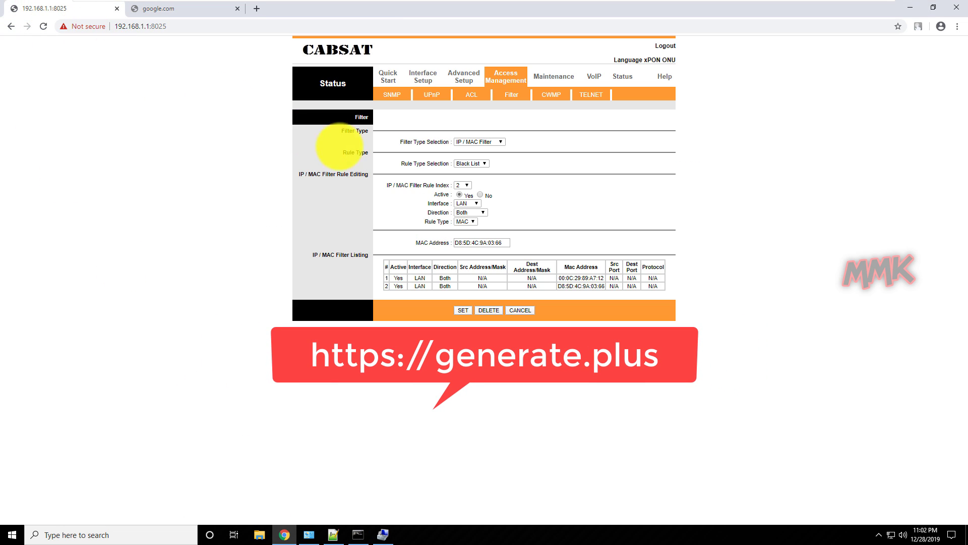
click(469, 184)
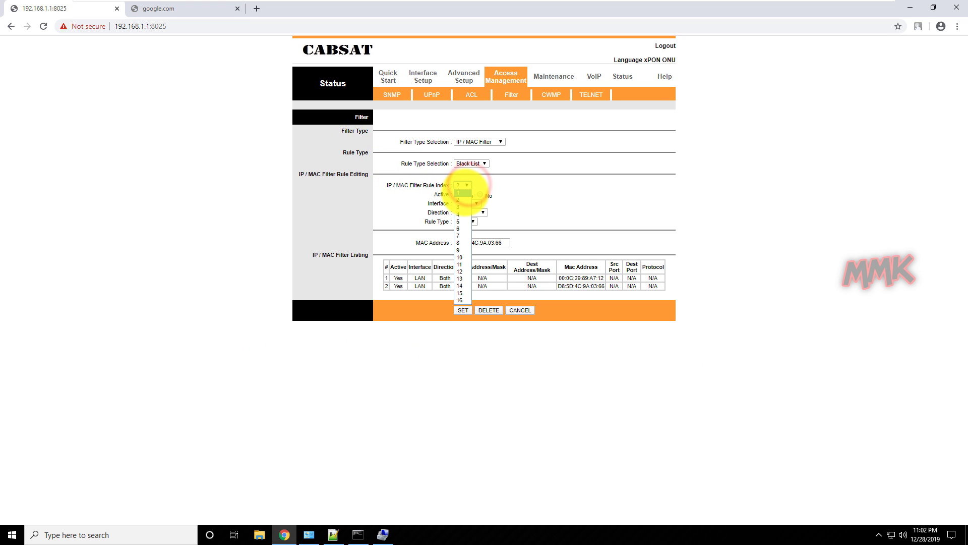
click(465, 192)
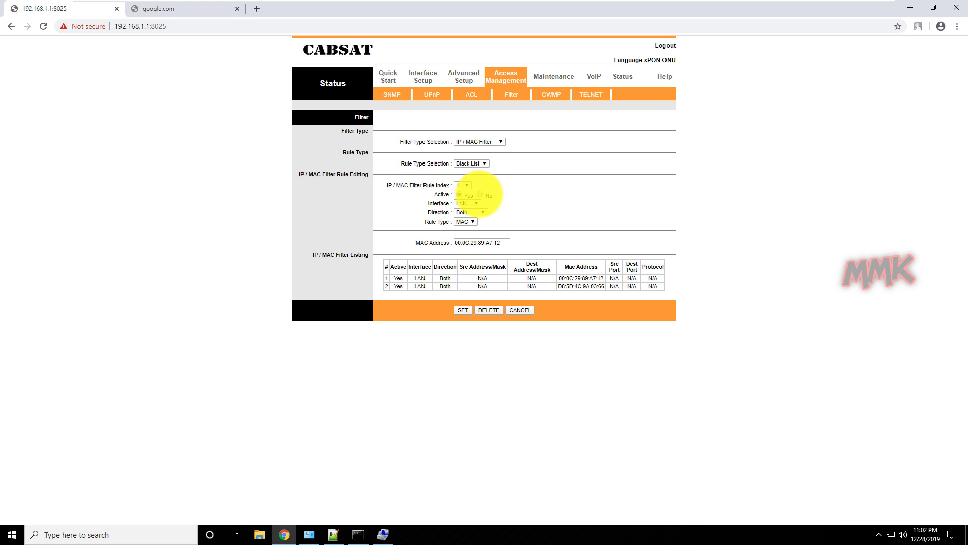
click(462, 310)
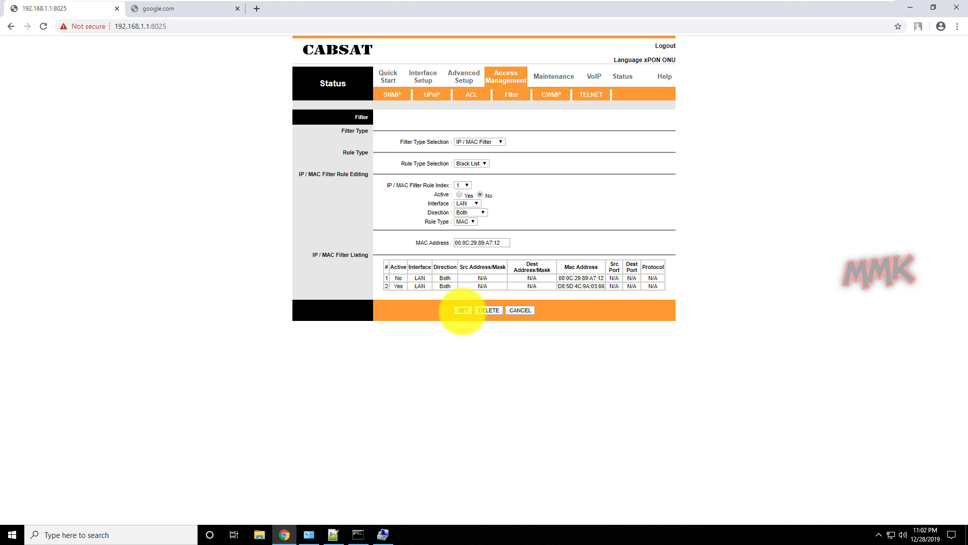
Step: Reload google.com to confirm the connection works, then browse to generate.plus
click(160, 8)
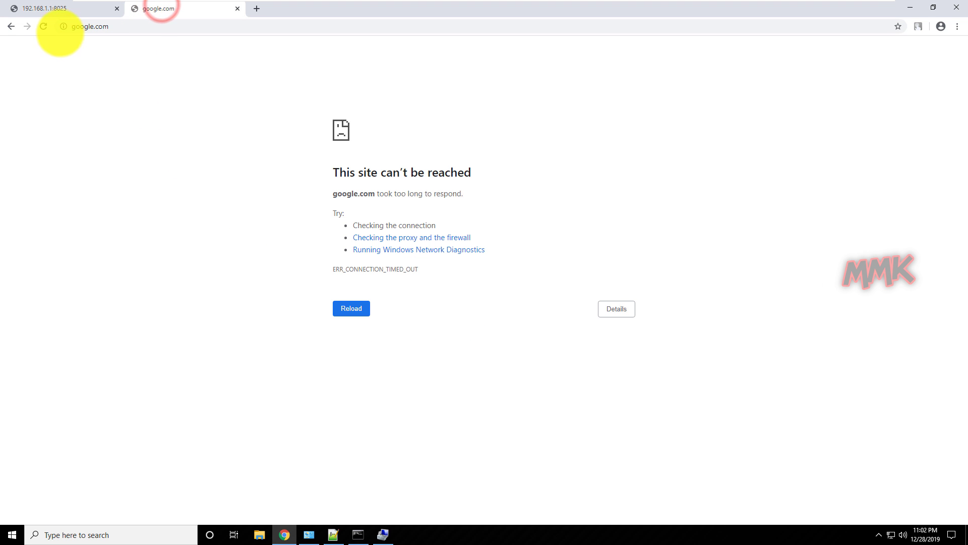
click(44, 26)
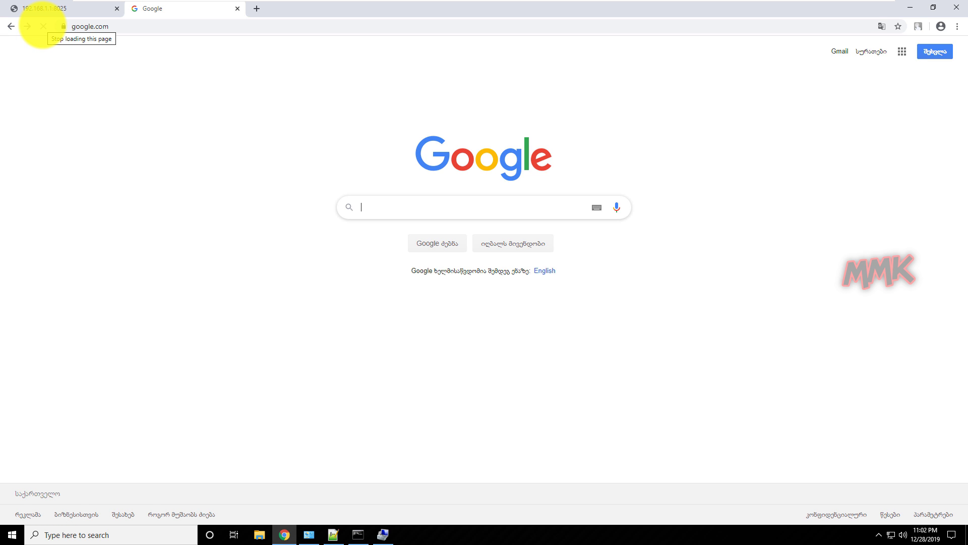
click(159, 30)
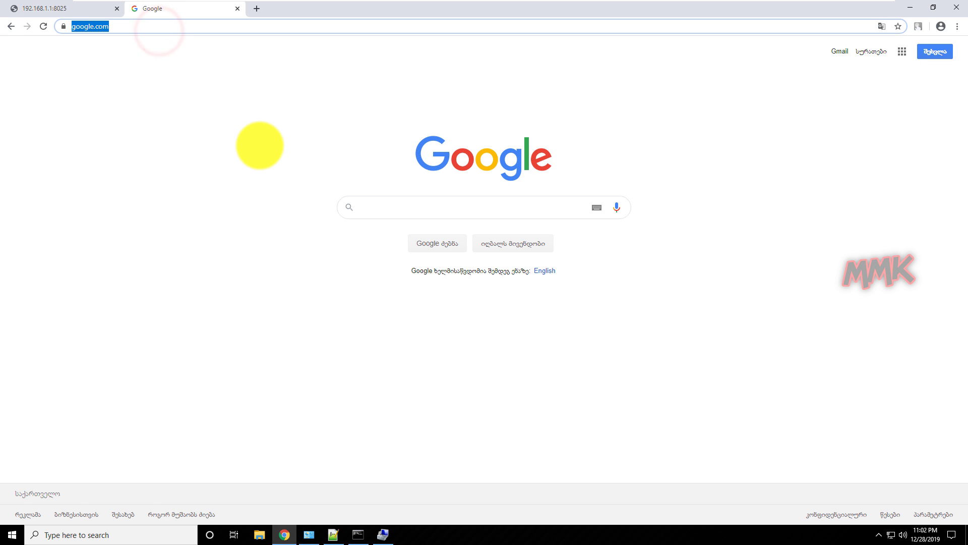
text(generate.plus)
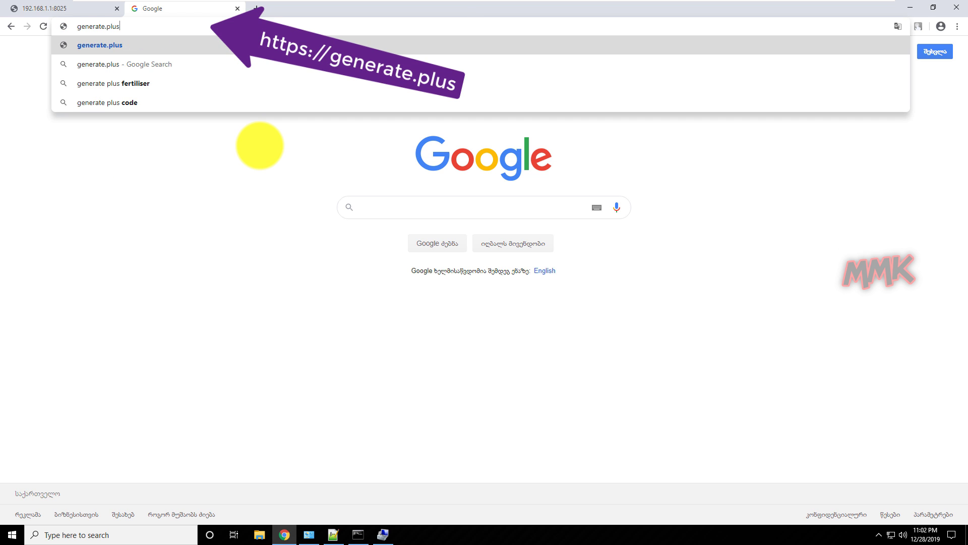
key(Return)
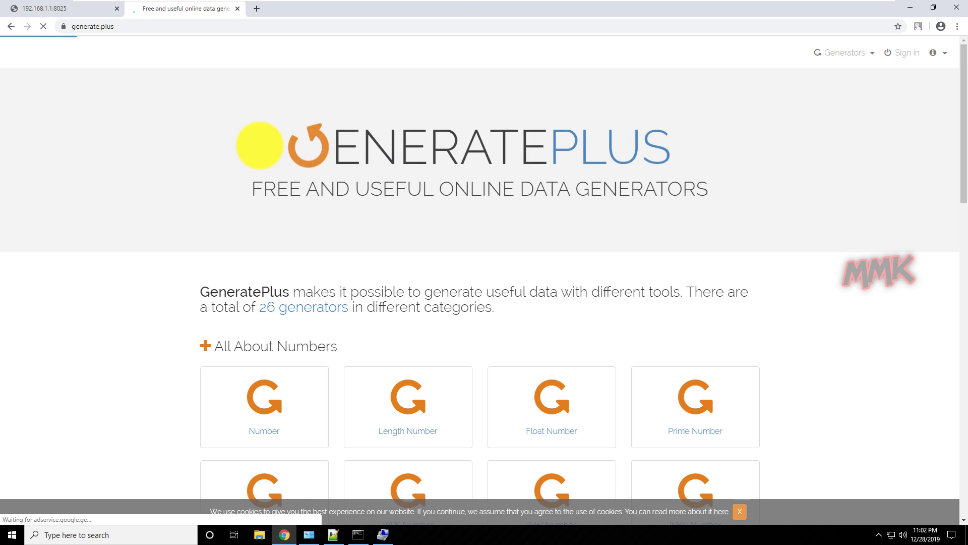
scroll(843, 293, down, 10)
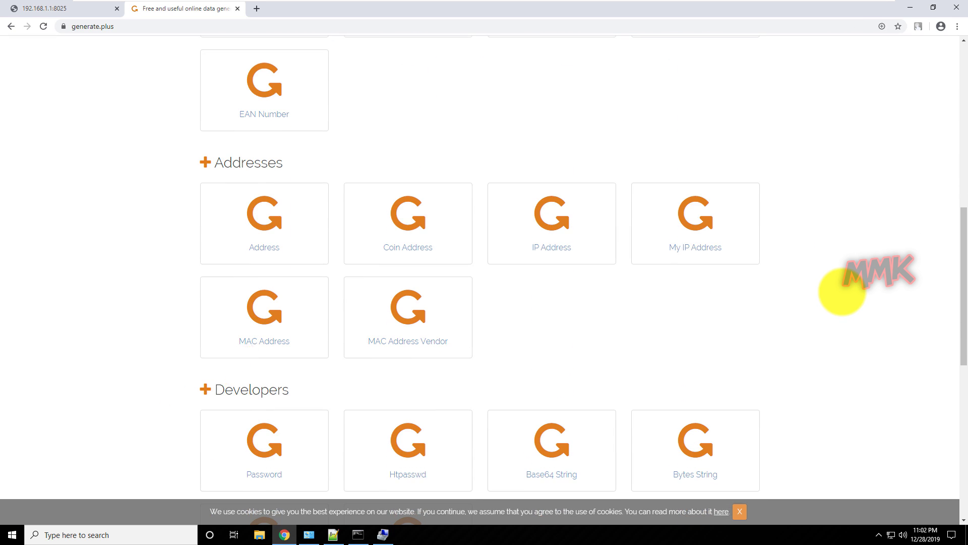
Step: Generate a separator-free random MAC address, E80B2CDA4B6E, and copy it
click(246, 309)
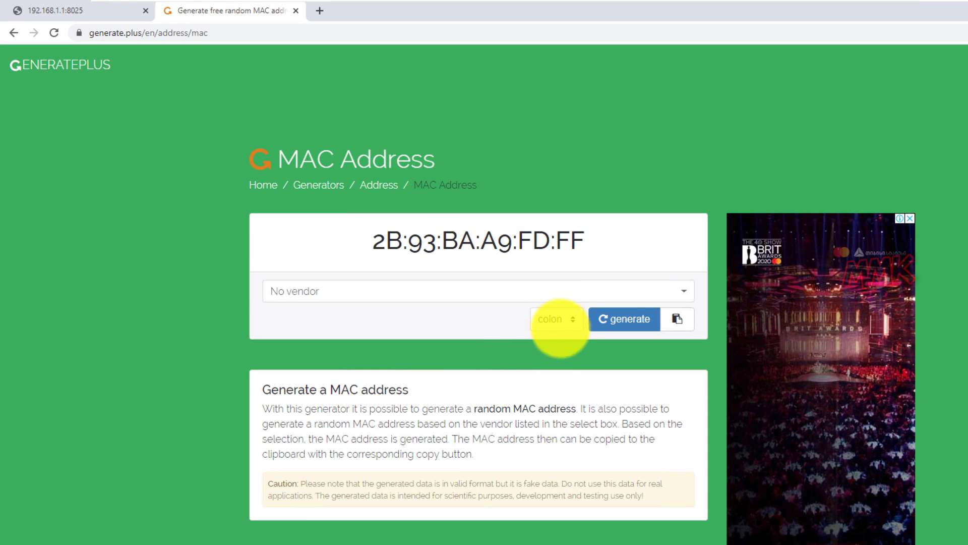
click(571, 316)
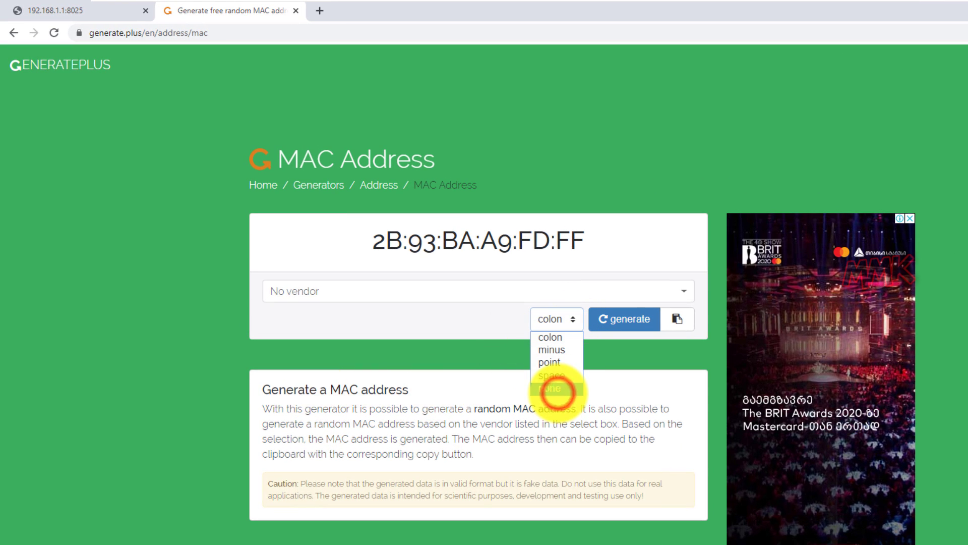
click(558, 390)
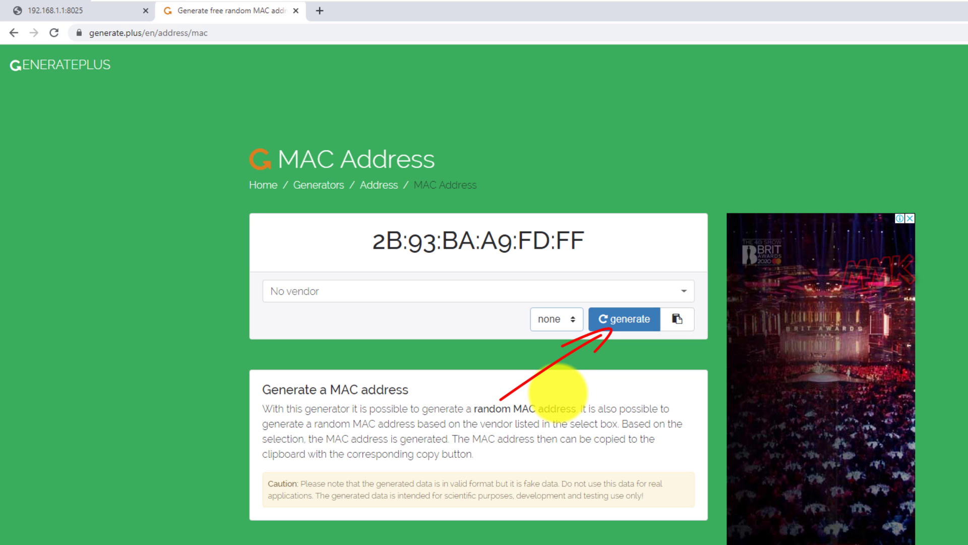
click(619, 321)
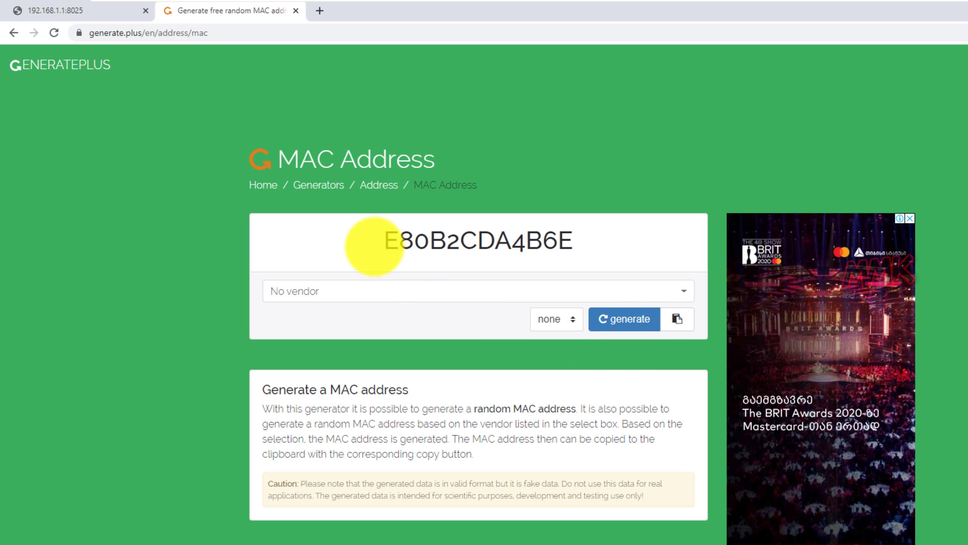
drag(385, 241, 580, 242)
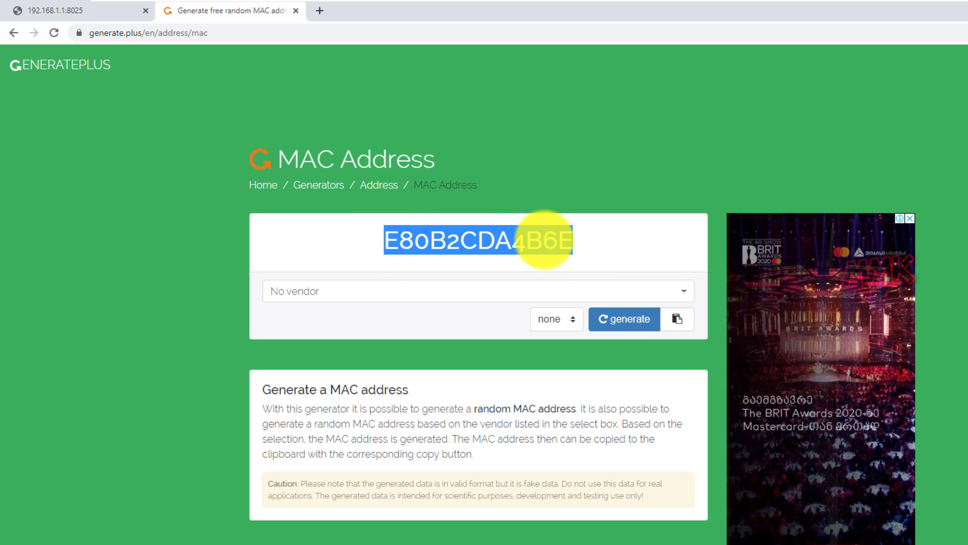
right_click(545, 242)
click(565, 244)
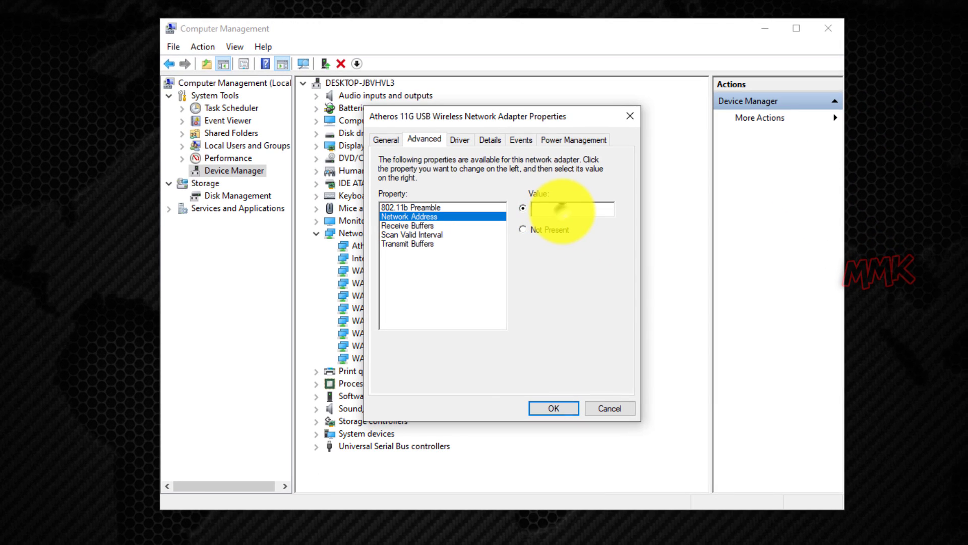
Step: Paste the generated MAC into the Atheros adapter's Network Address value field
right_click(636, 258)
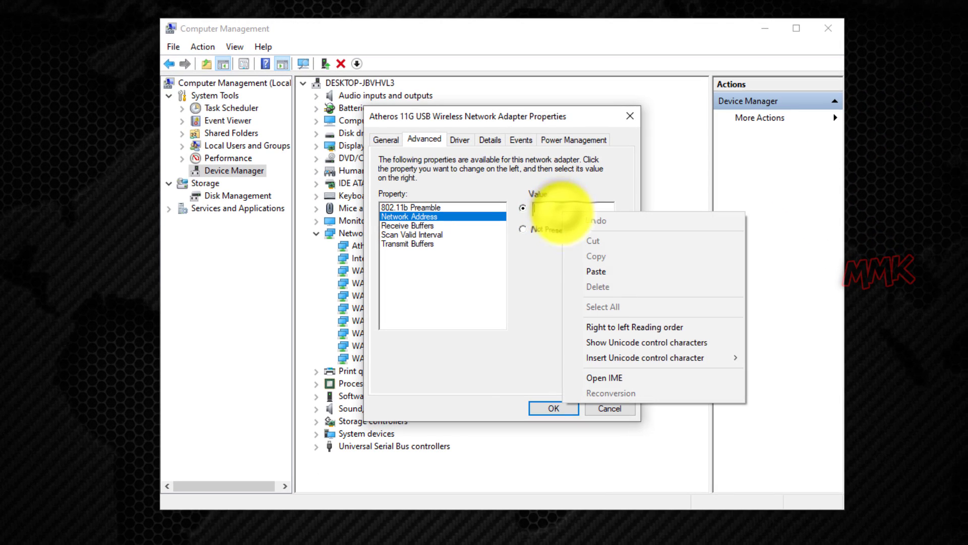
click(598, 271)
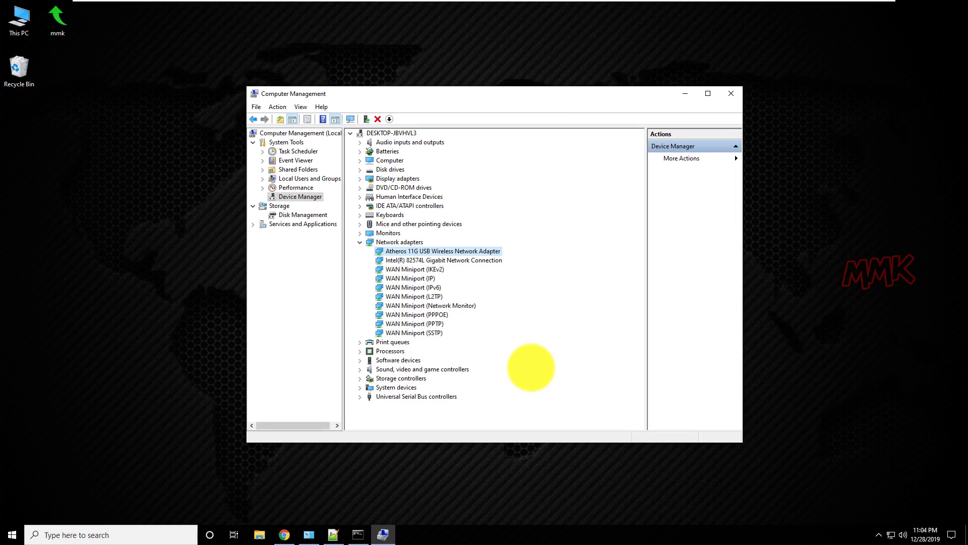
Step: Generate and copy the MAC 5BA1804DE18D, then save router filter rule 1 as active again
click(284, 534)
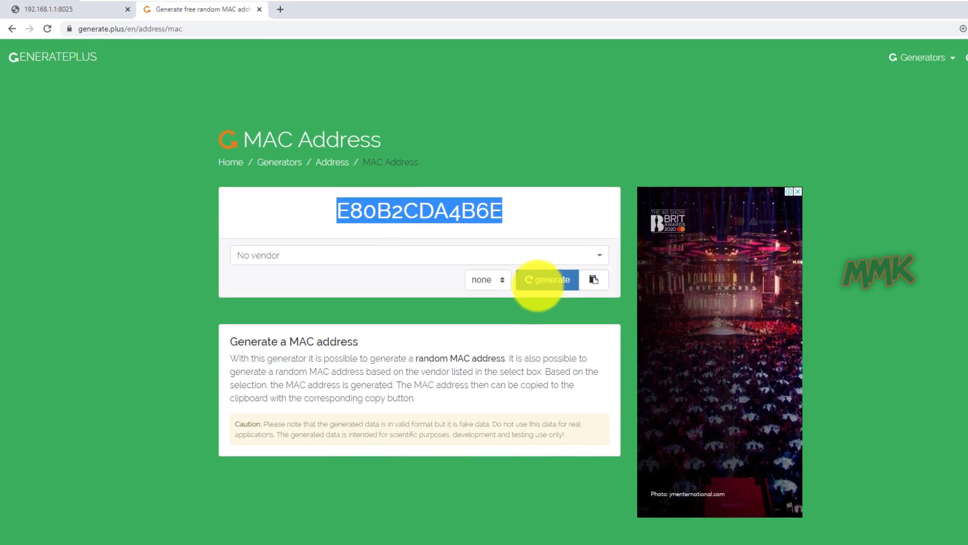
click(494, 258)
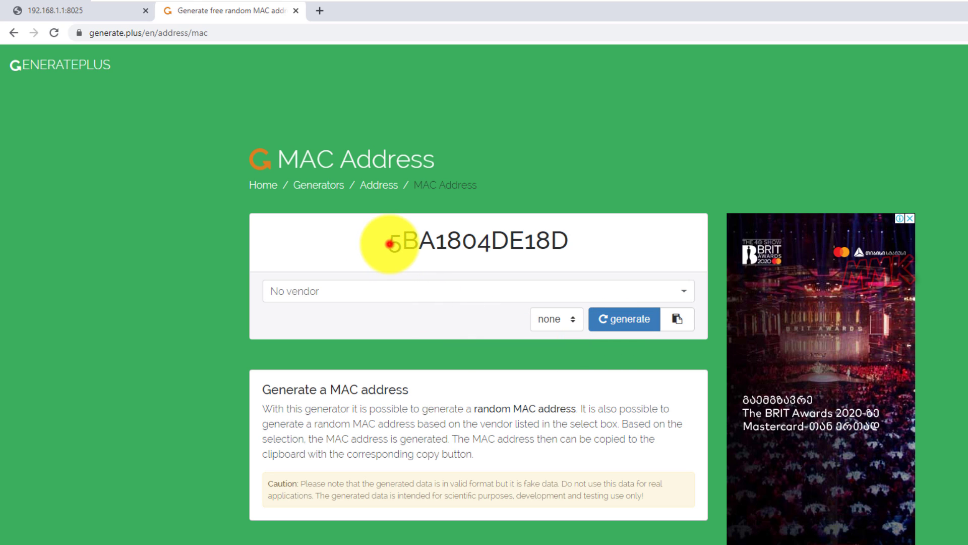
drag(389, 244, 555, 239)
right_click(558, 249)
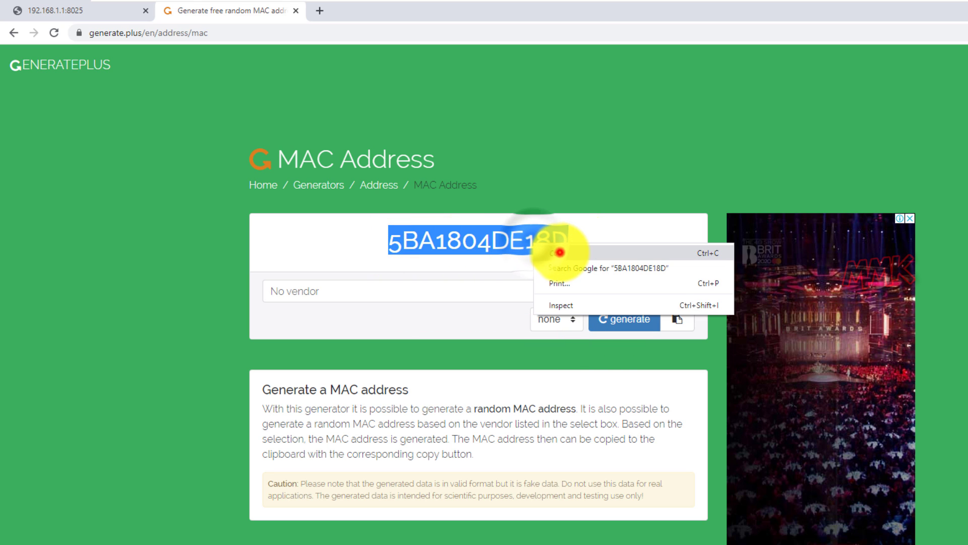
click(560, 252)
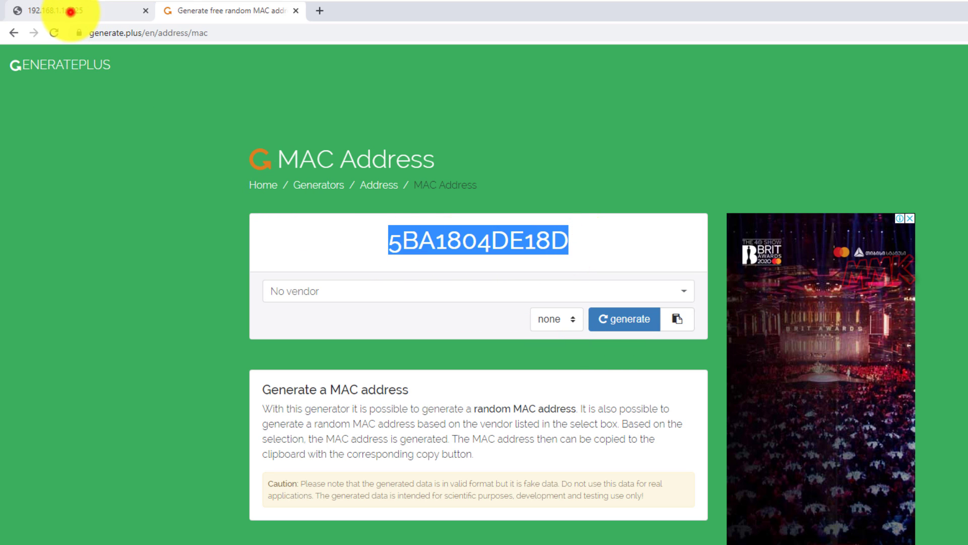
click(70, 12)
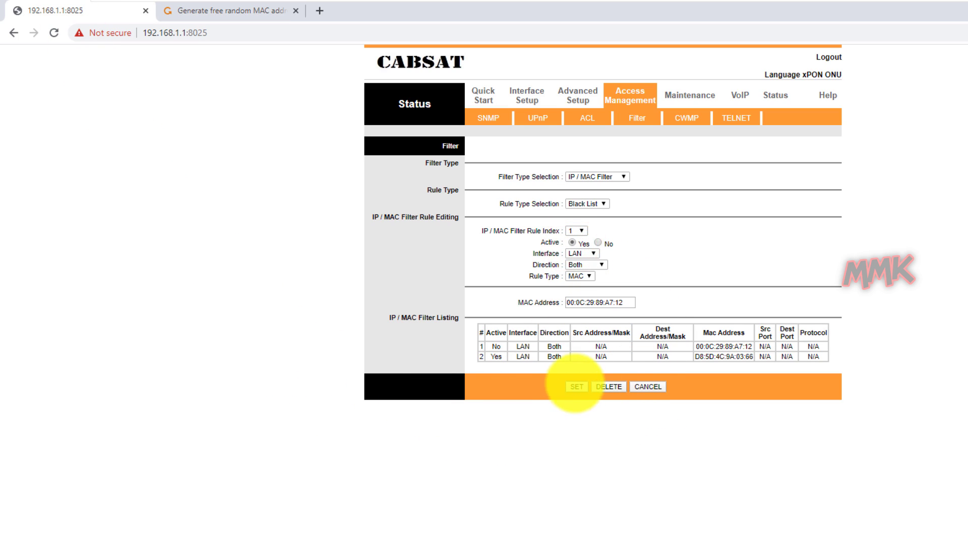
click(575, 385)
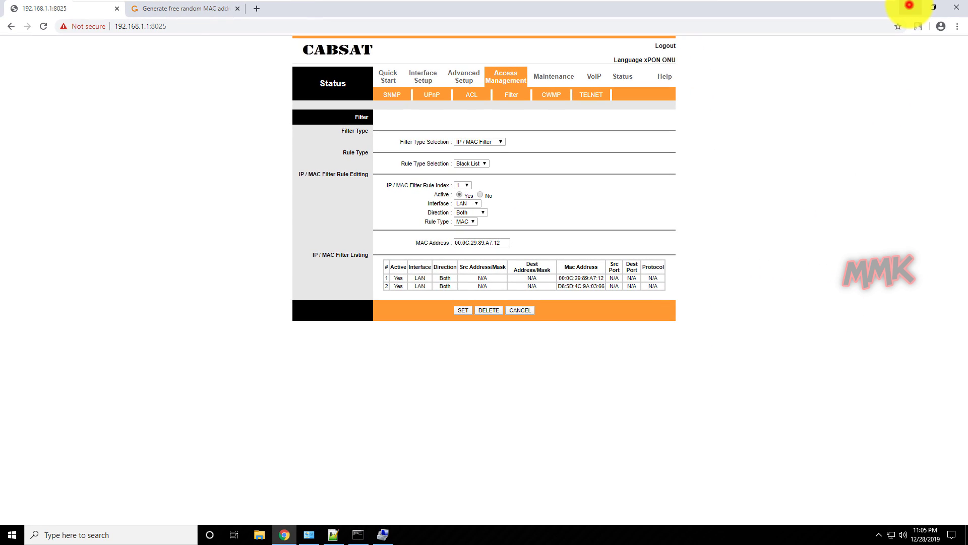
Step: Paste the copied MAC into the Intel 82574L's Locally Administered Address, edit it to 5EA1804DE18D, and apply
click(910, 7)
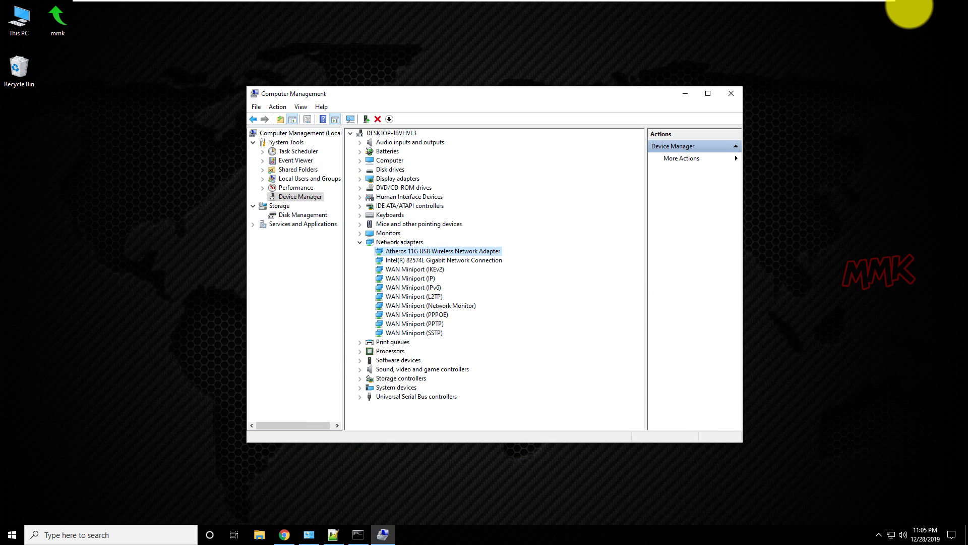
right_click(406, 259)
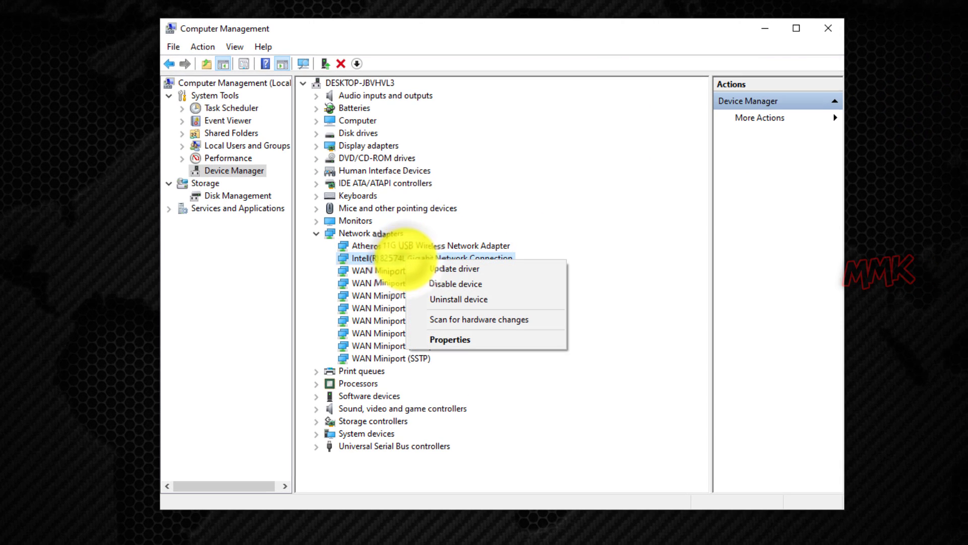
click(467, 340)
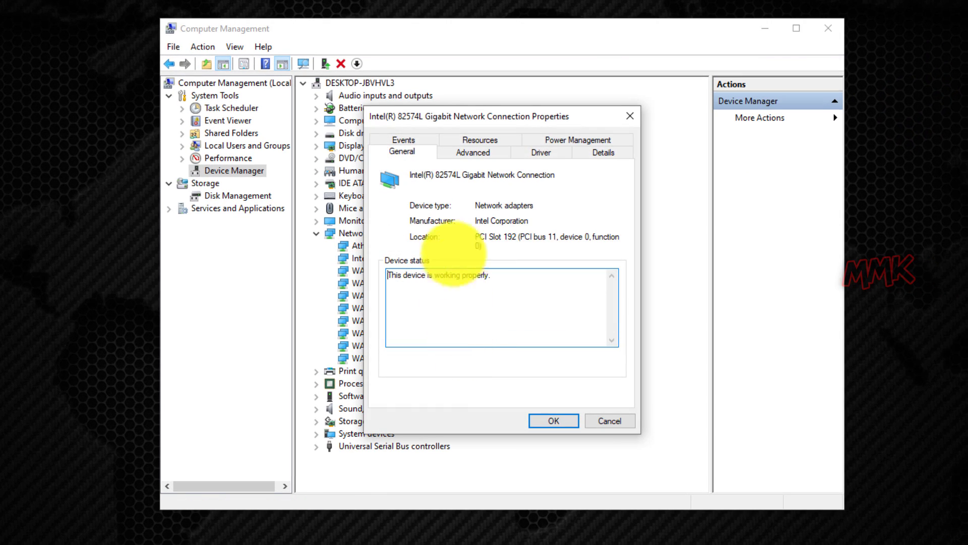
click(469, 151)
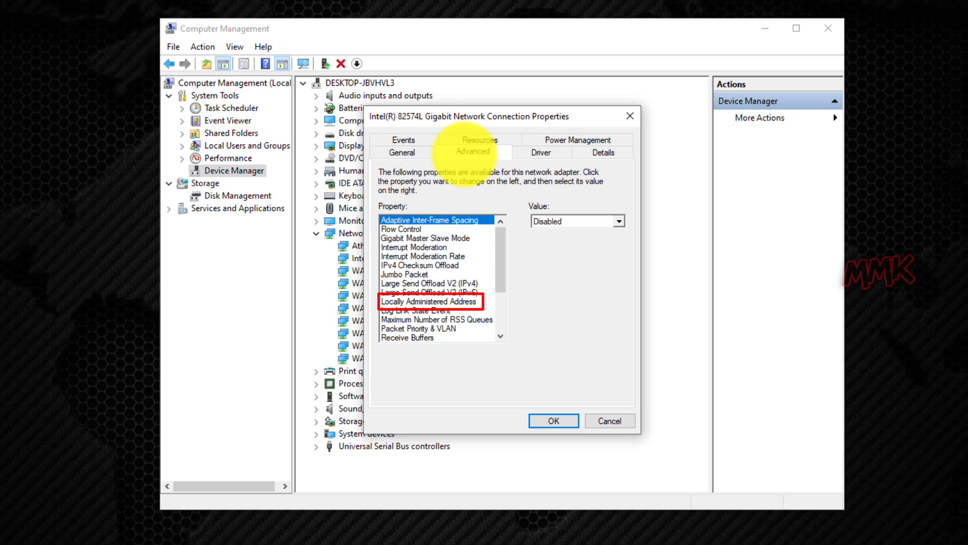
click(454, 302)
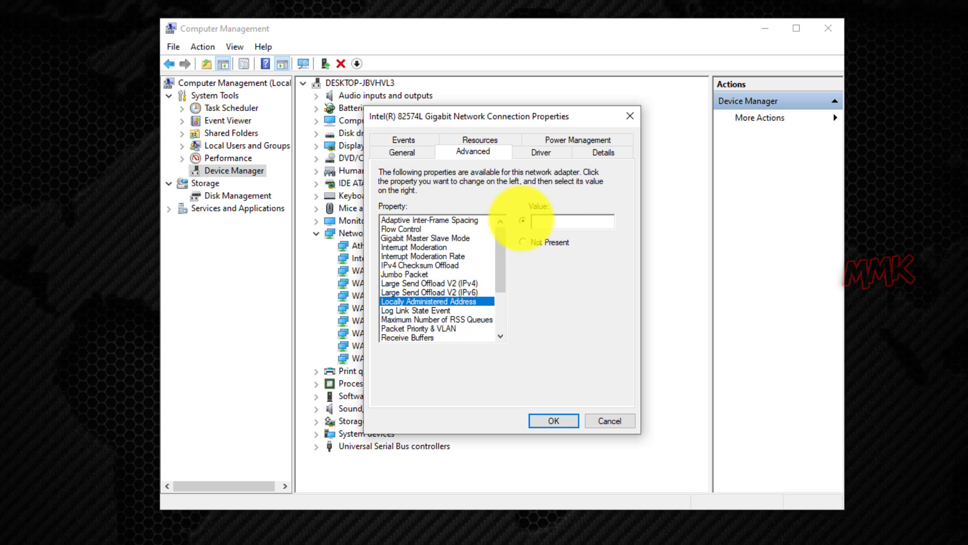
right_click(578, 222)
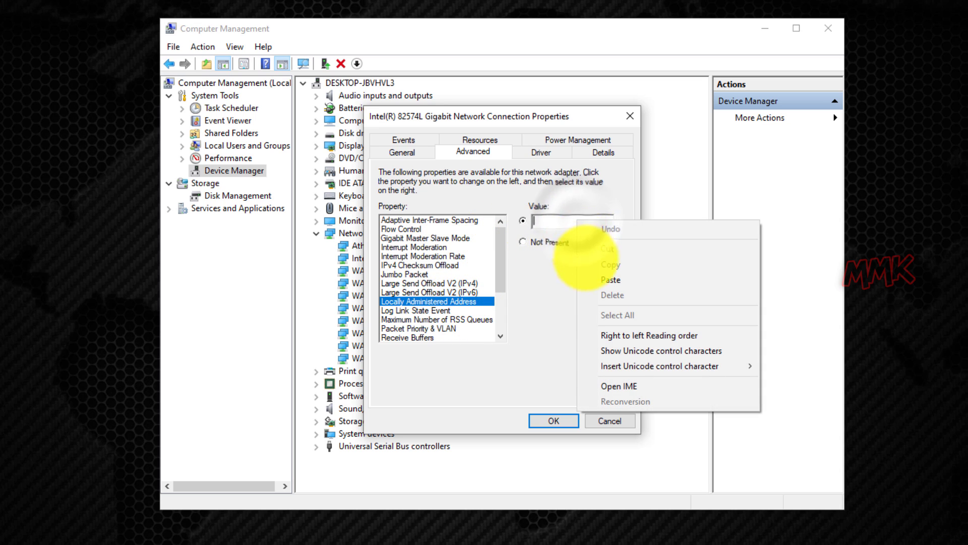
click(599, 279)
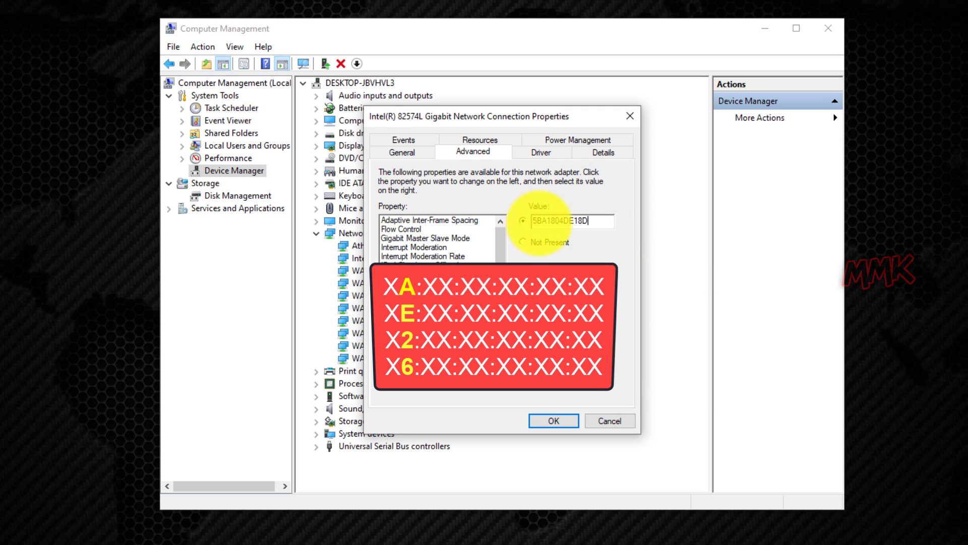
click(537, 221)
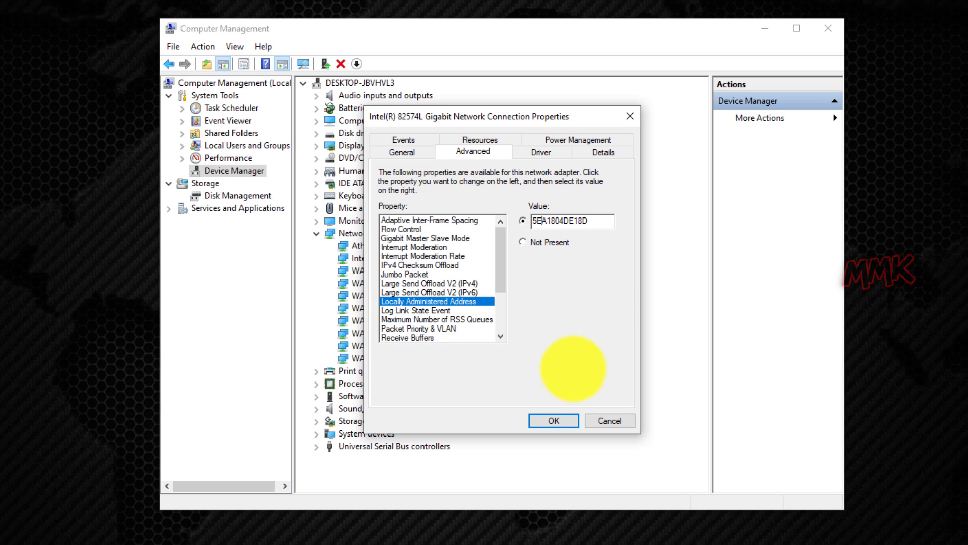
click(549, 417)
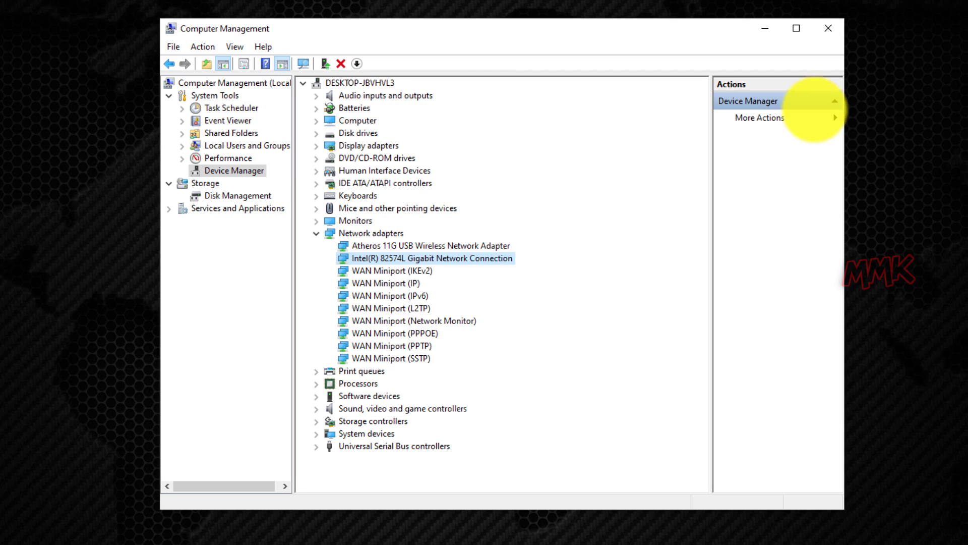
click(829, 28)
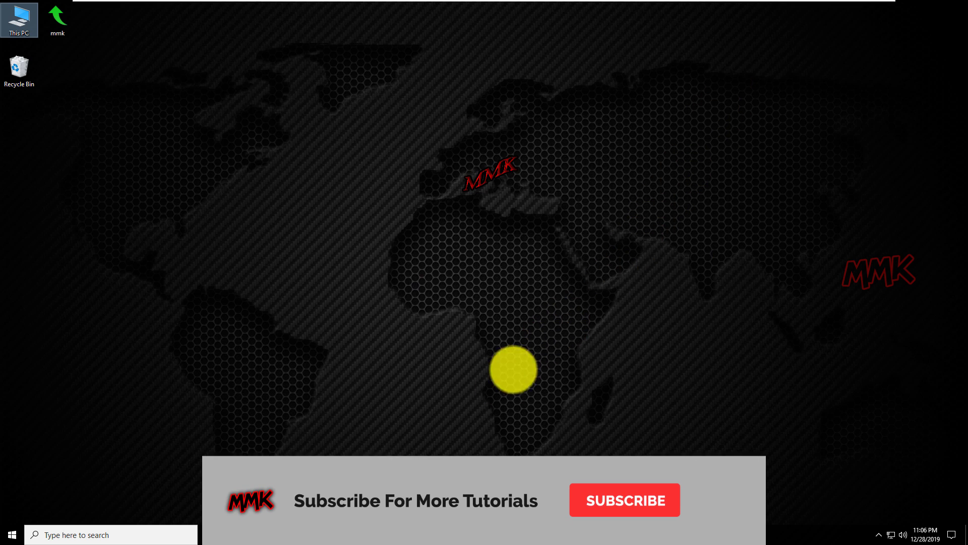
Step: Run a continuous ping to google.com to verify connectivity with the new MACs
click(358, 535)
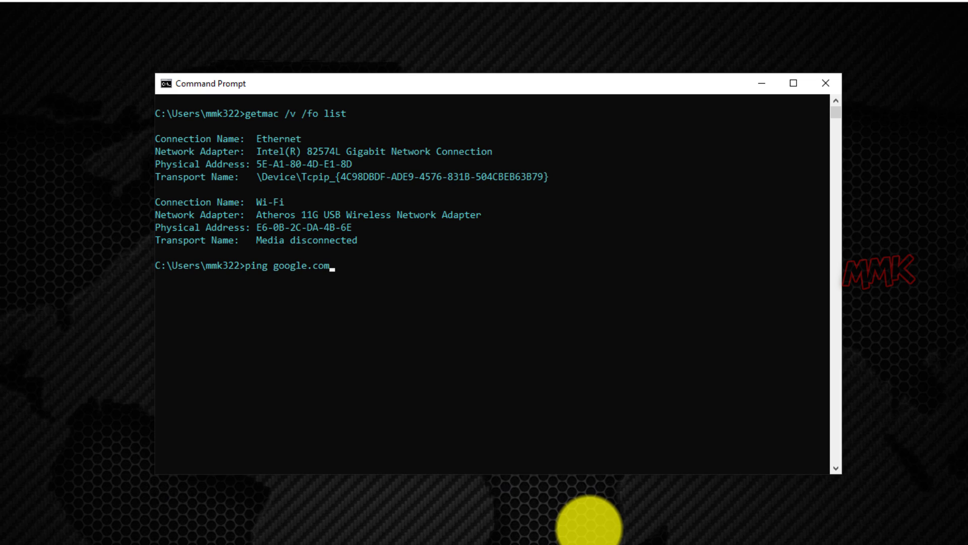
key(Return)
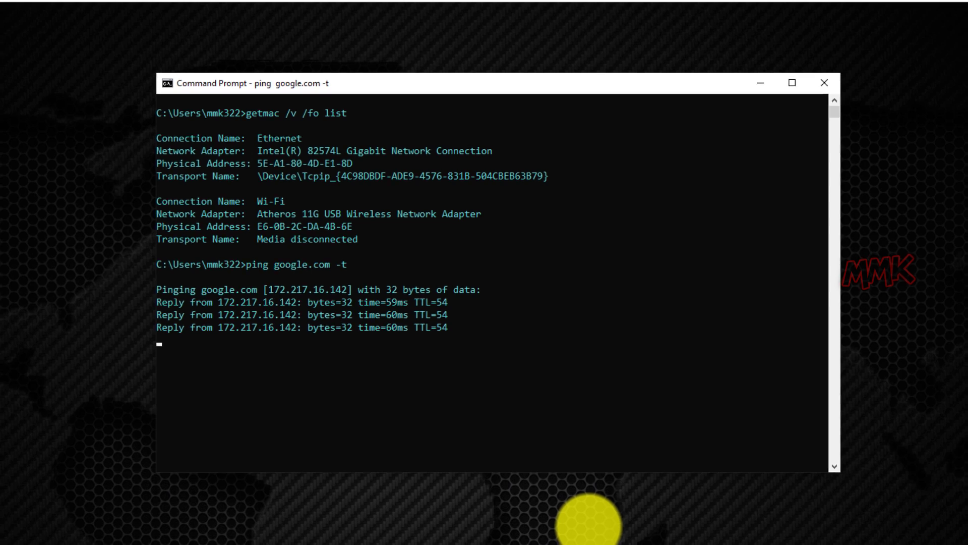
click(286, 535)
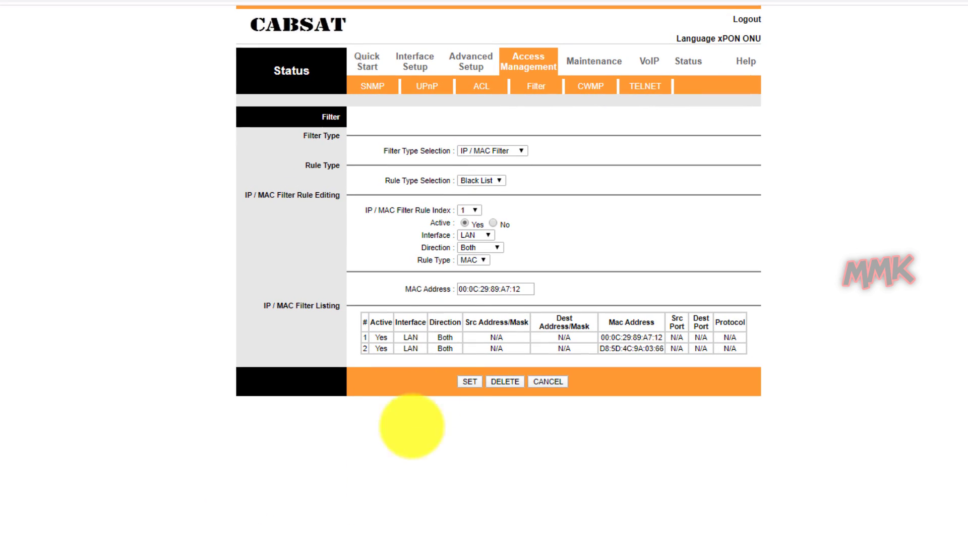
Step: Open the LAN page, connect to RTU_4DROP Wi-Fi, and reload the DHCP clients list
click(406, 56)
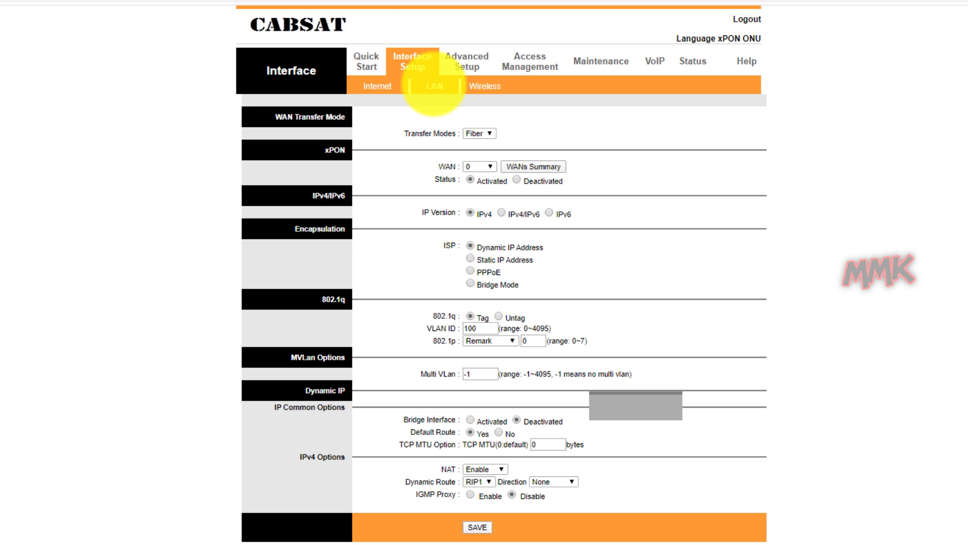
click(434, 86)
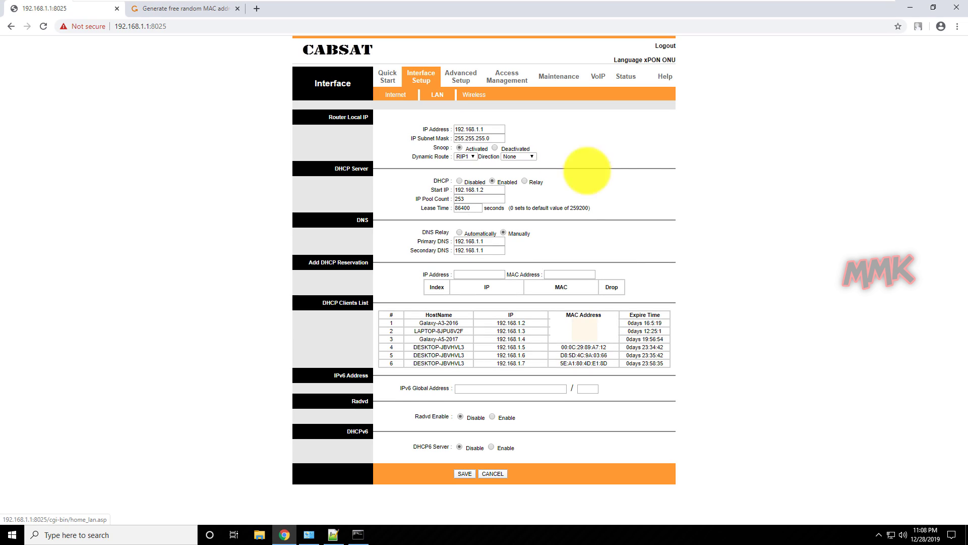
click(891, 534)
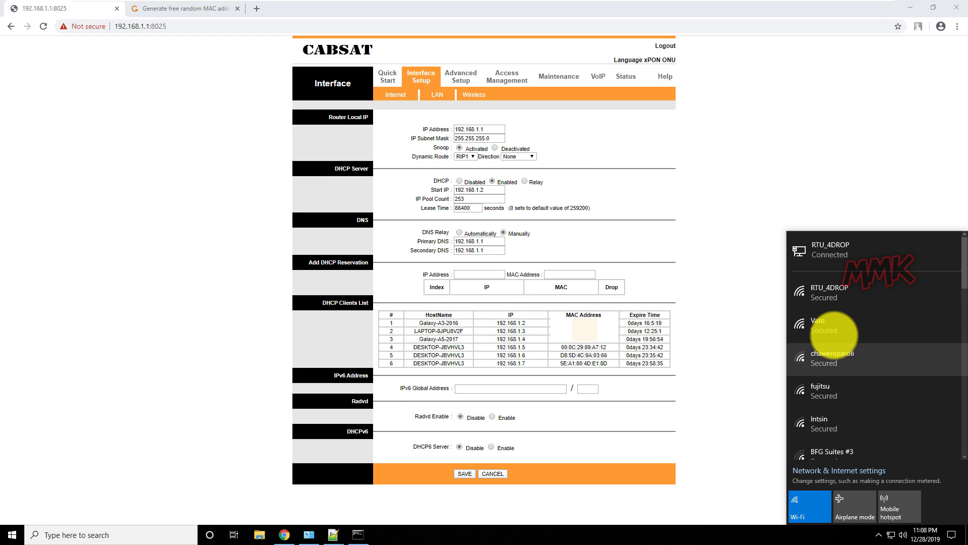
click(840, 296)
click(908, 338)
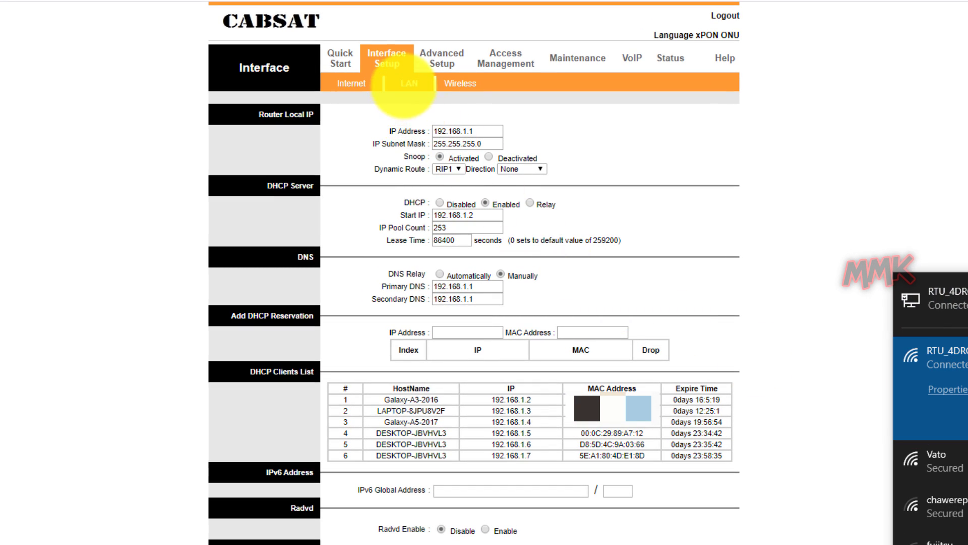
click(404, 85)
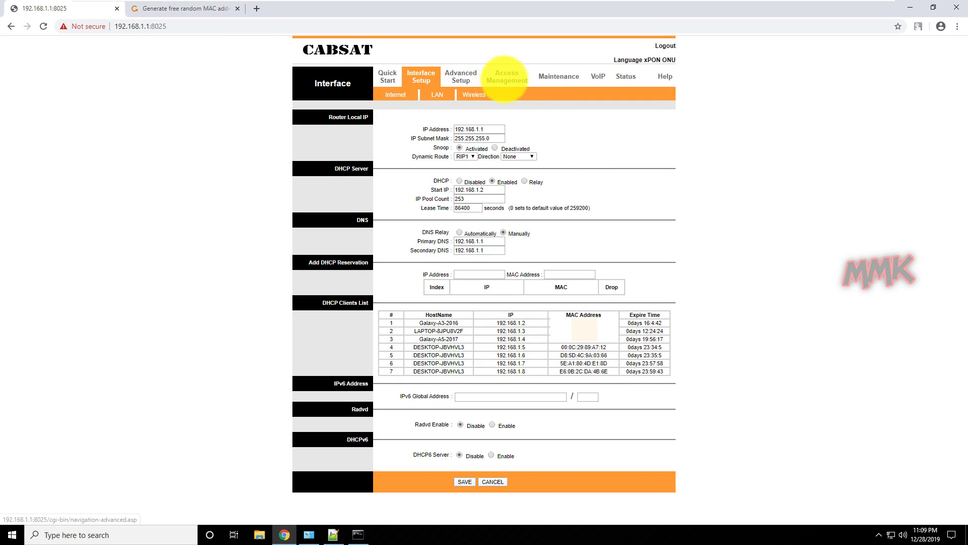
Step: Delete blacklist filter rules 1 and 2 on the Access Management > Filter page
click(506, 74)
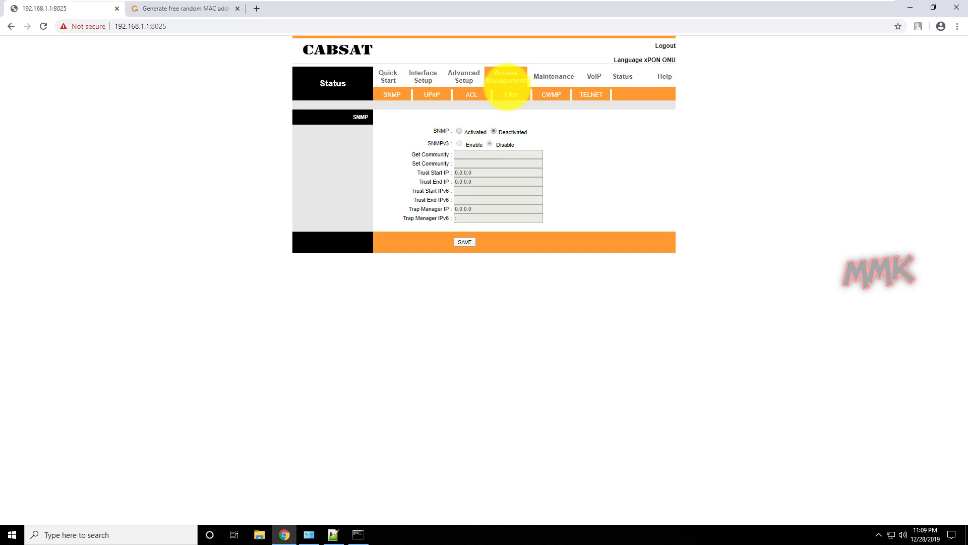
click(509, 95)
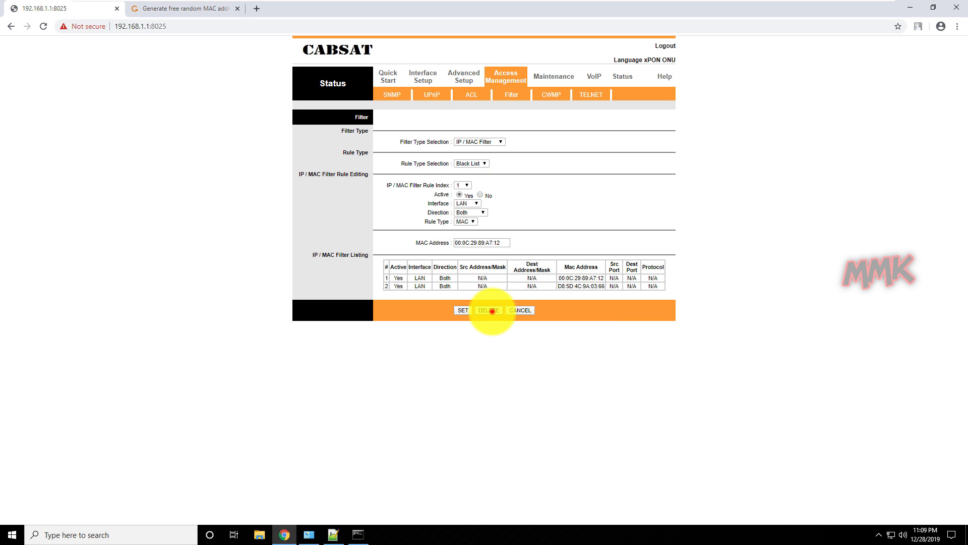
click(492, 311)
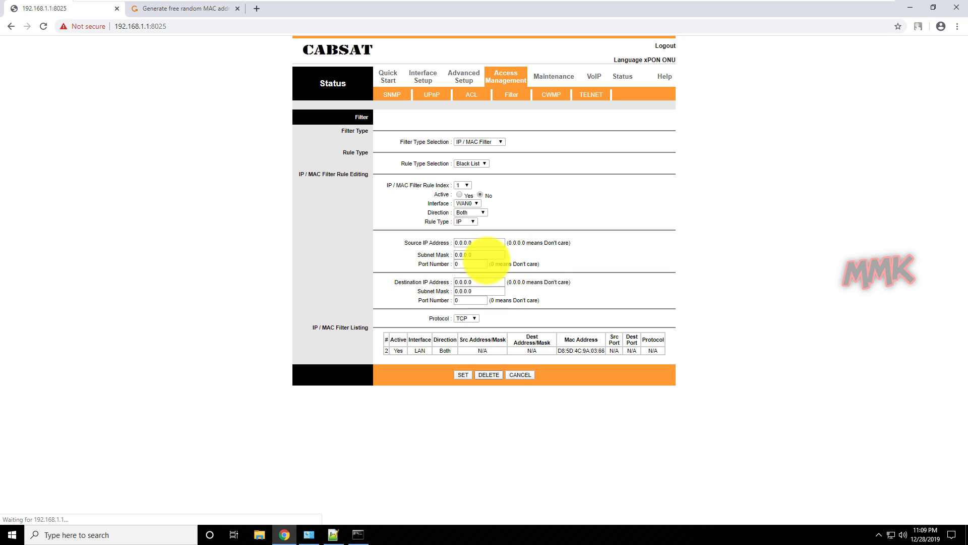
click(464, 185)
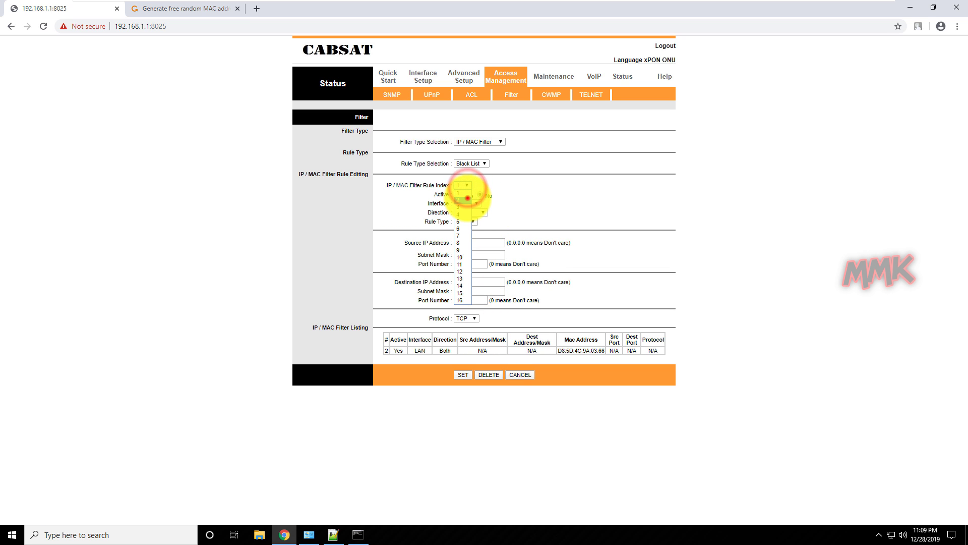
click(467, 198)
click(489, 302)
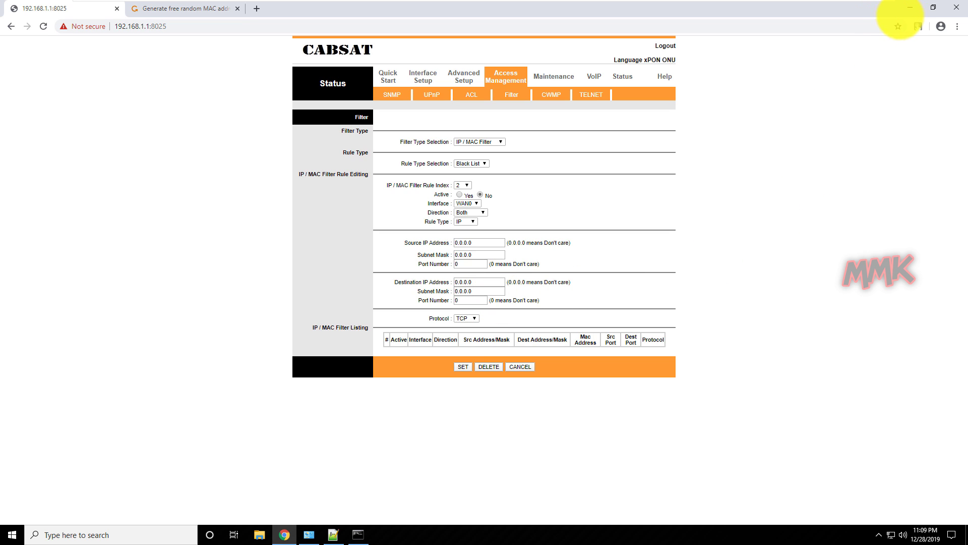
Step: Stop the running ping to google.com in Command Prompt and clear the console with cls
click(904, 11)
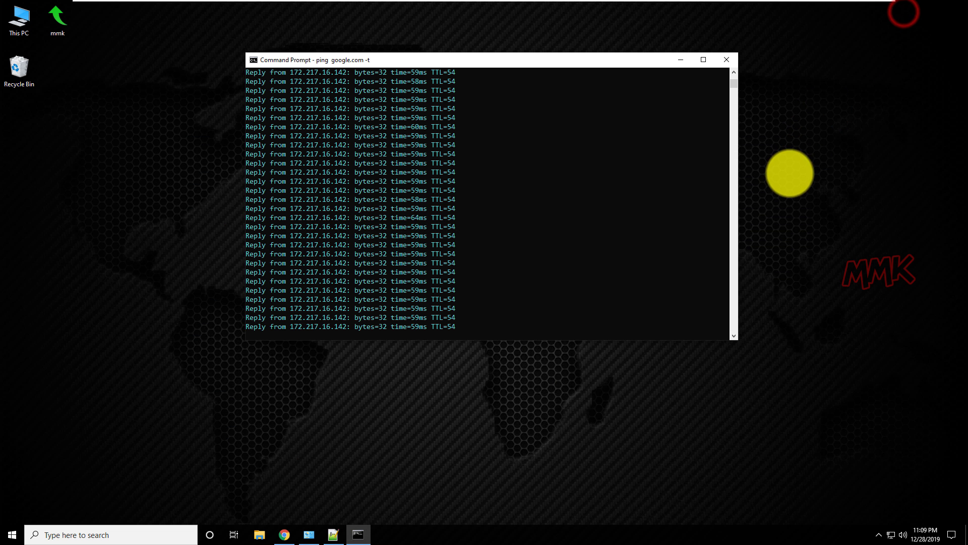
click(558, 235)
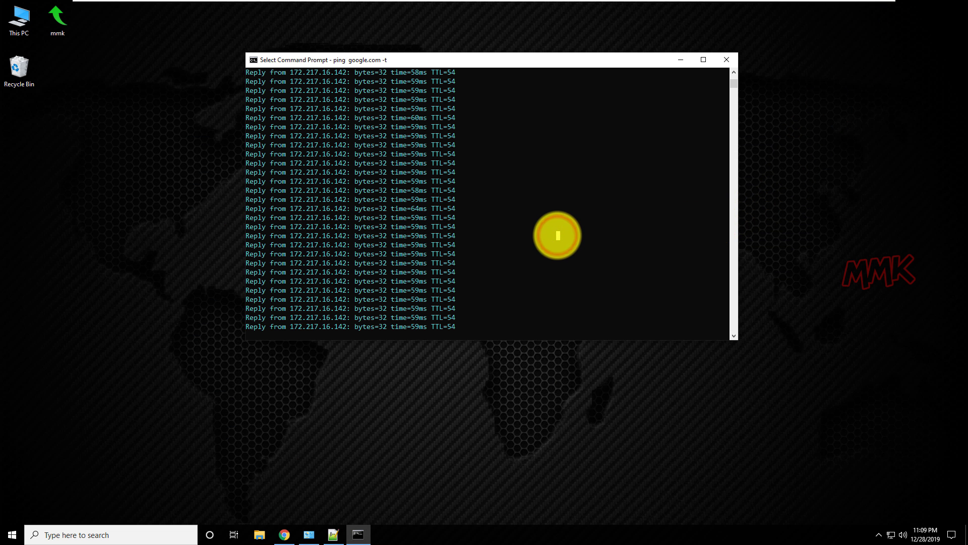
key(ctrl+c)
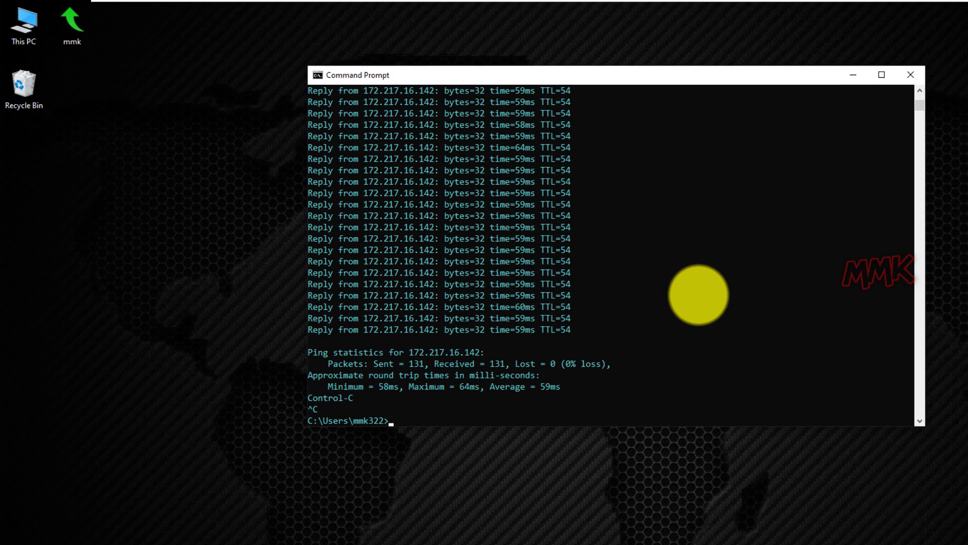
text(cls)
key(Return)
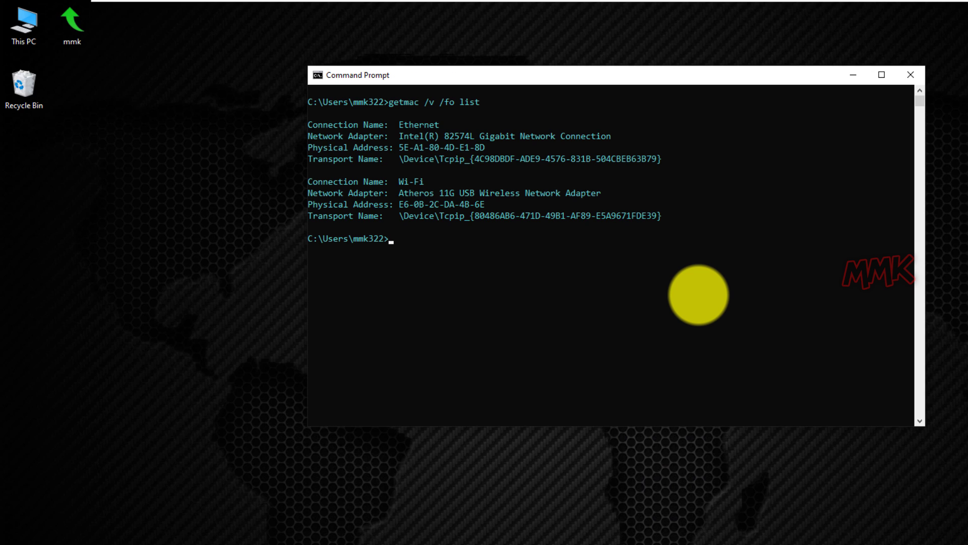
Step: Set the Atheros Wi-Fi adapter's Network Address to Not Present in Device Manager and apply
right_click(24, 22)
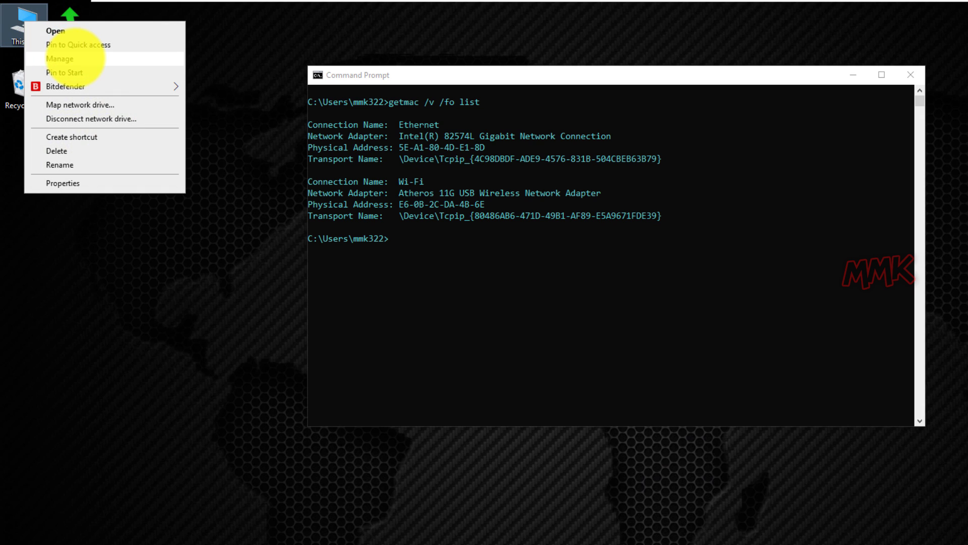
click(75, 59)
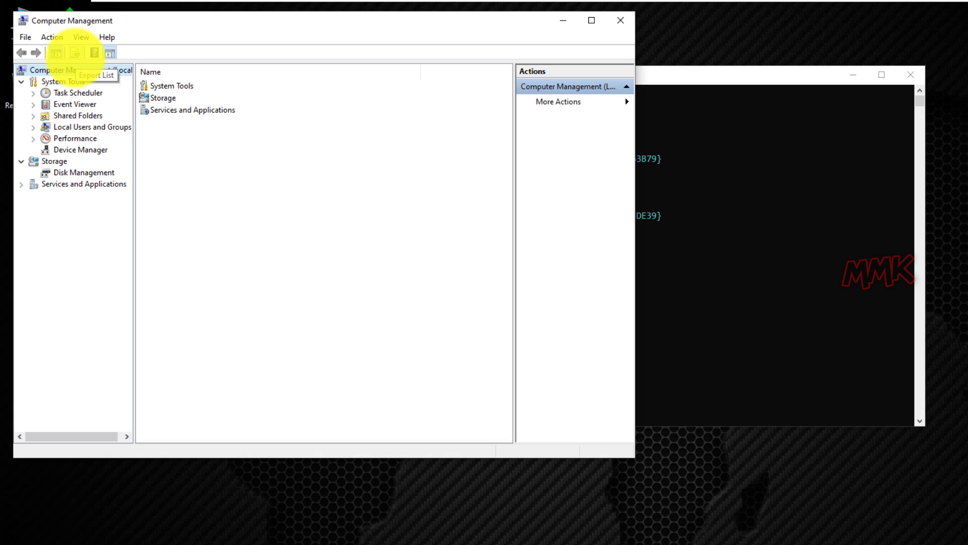
click(77, 150)
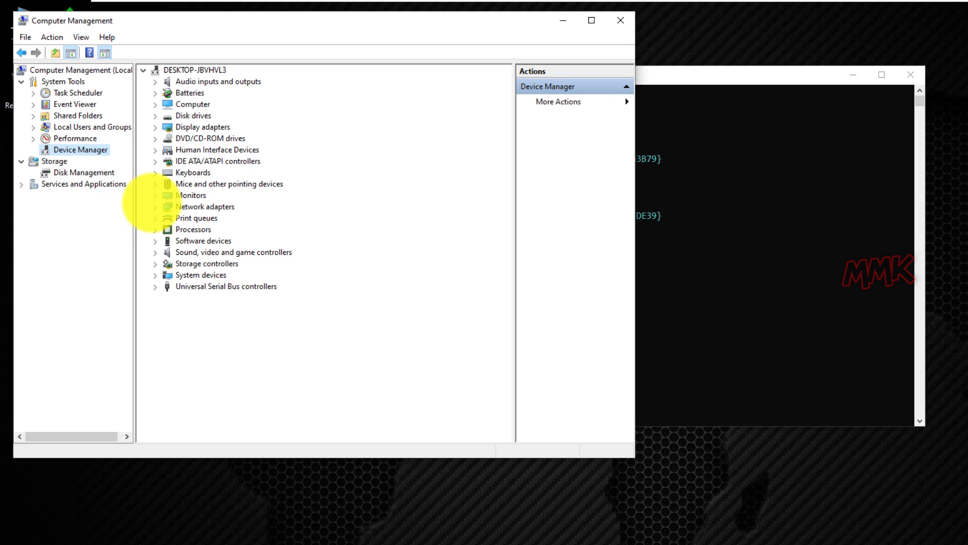
click(155, 207)
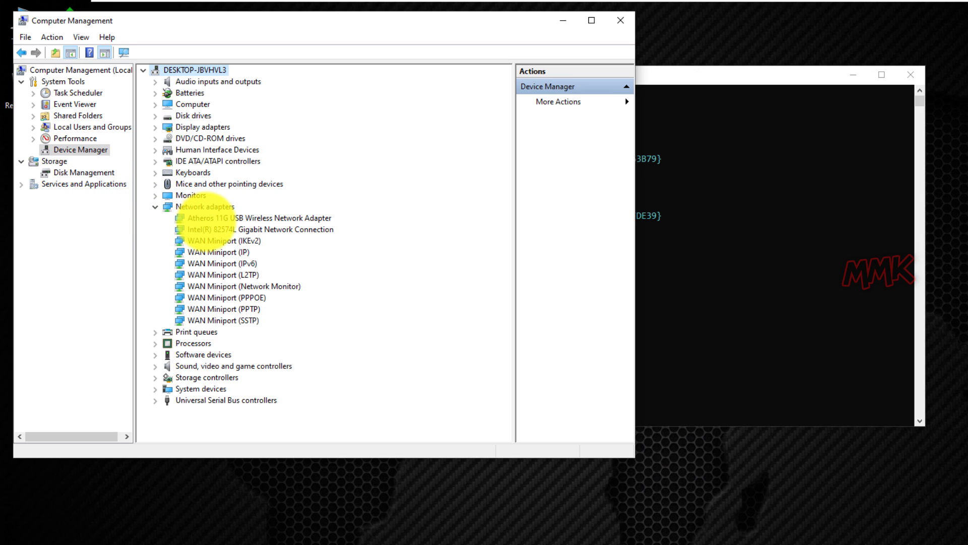
right_click(222, 218)
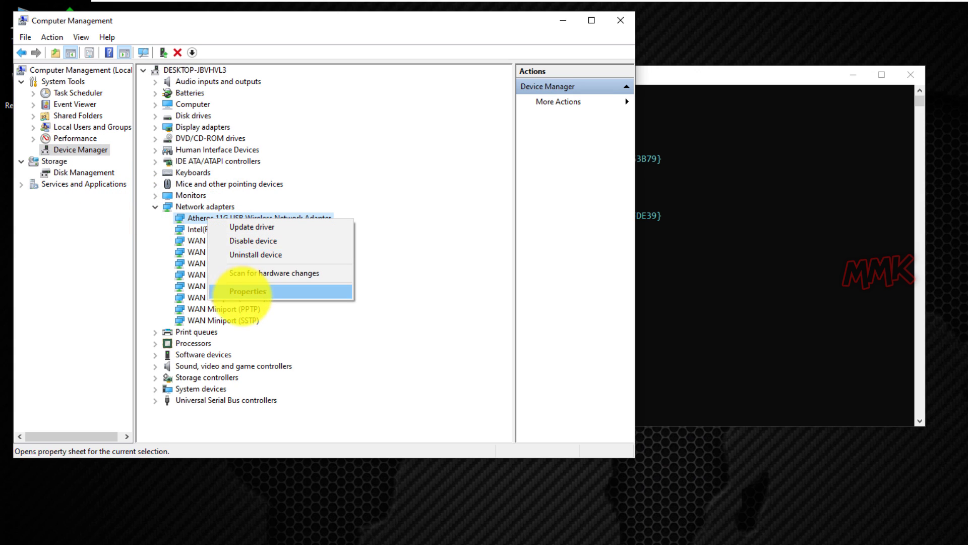
click(243, 295)
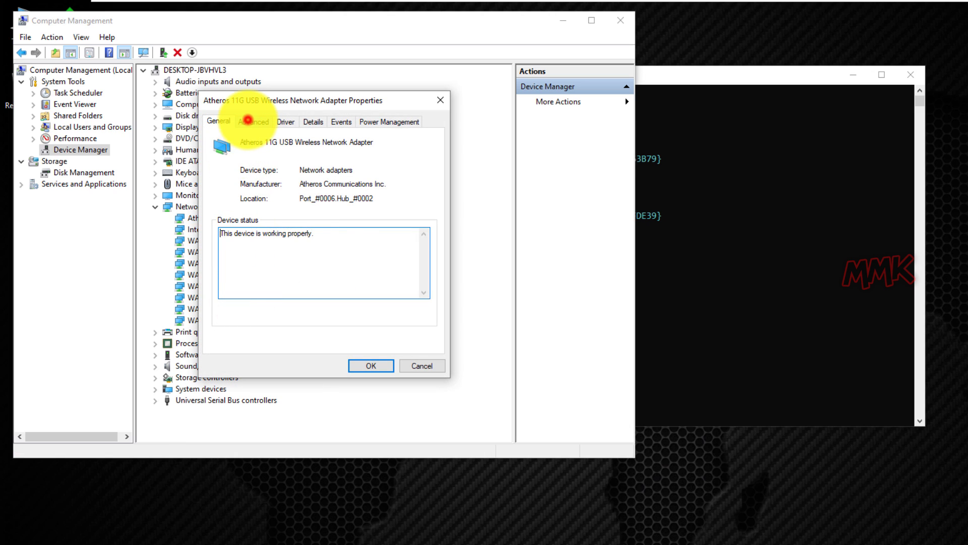
click(250, 121)
click(254, 191)
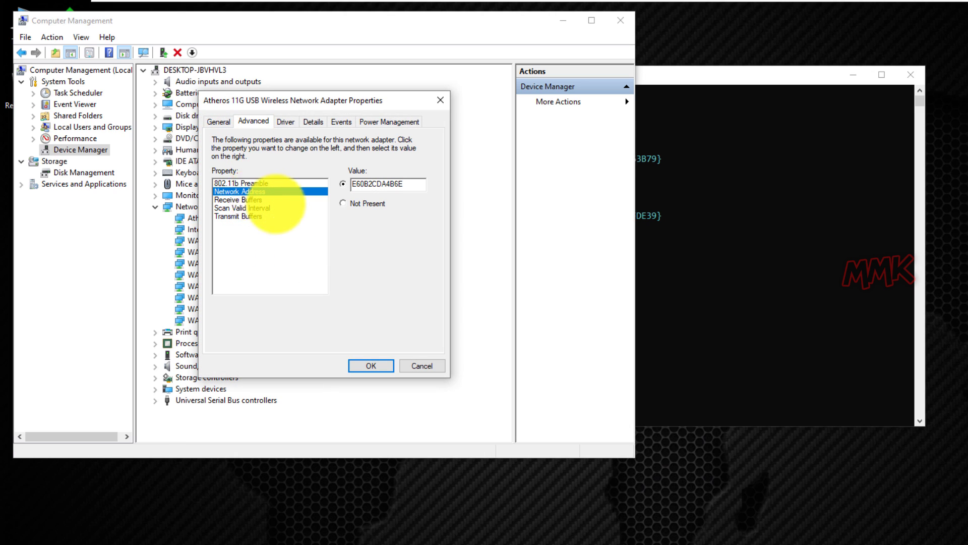
click(341, 202)
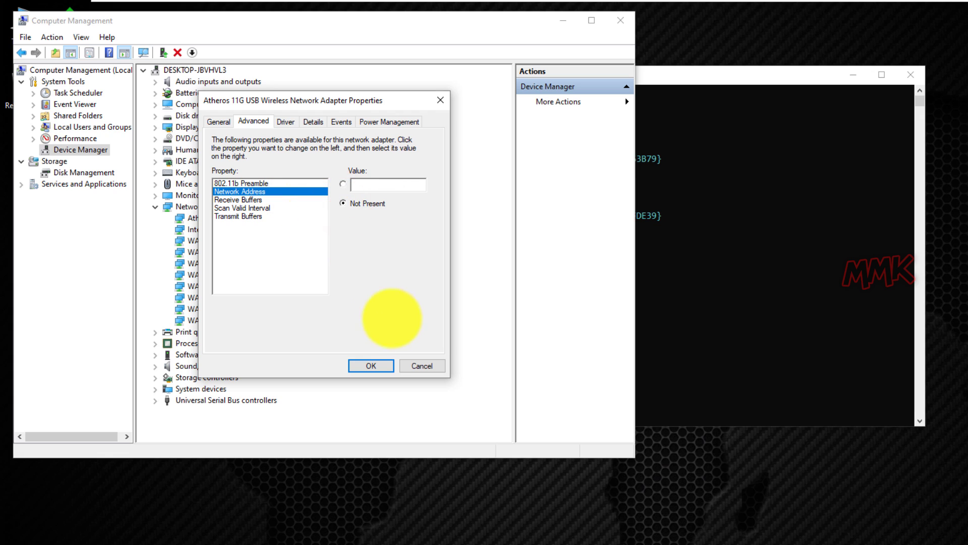
click(373, 365)
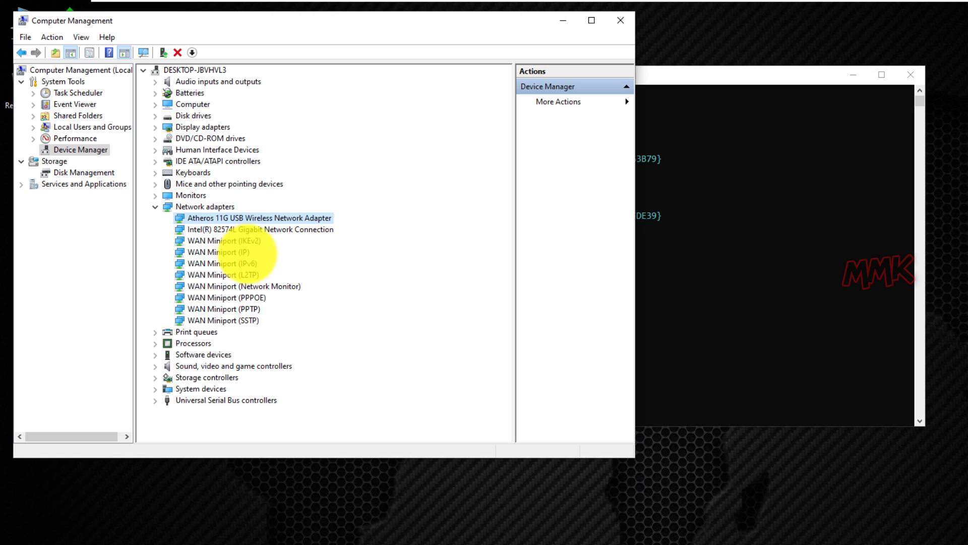
Step: Set the Intel Ethernet adapter's Locally Administered Address to Not Present and apply
right_click(230, 229)
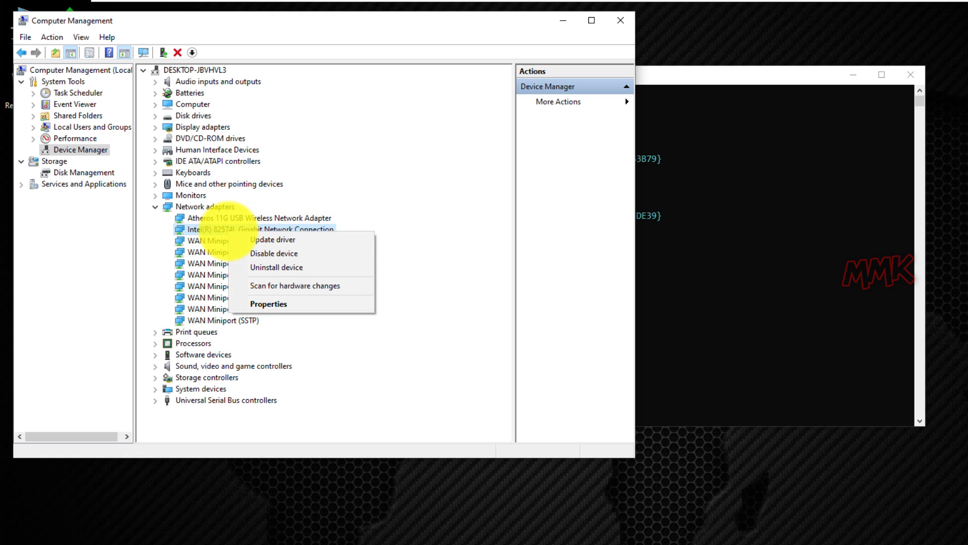
click(281, 304)
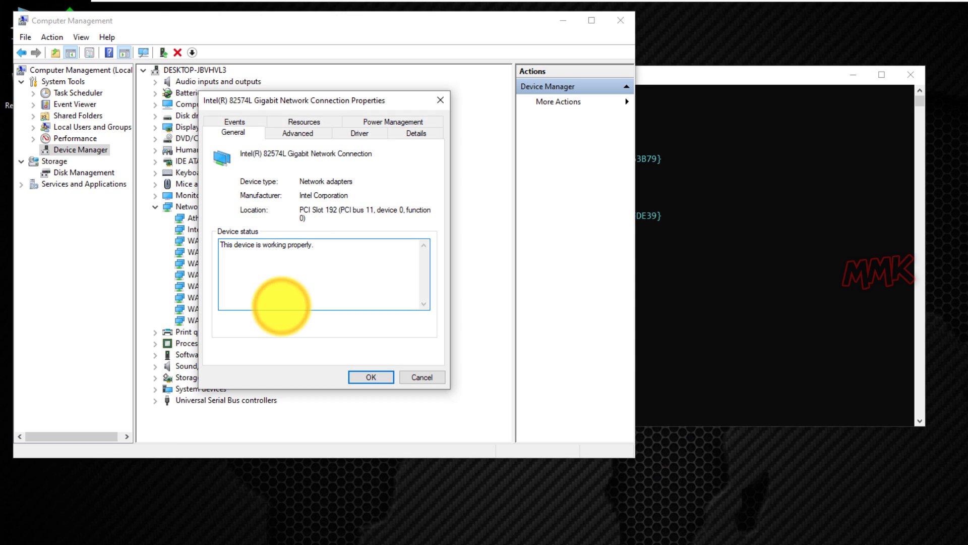
click(291, 132)
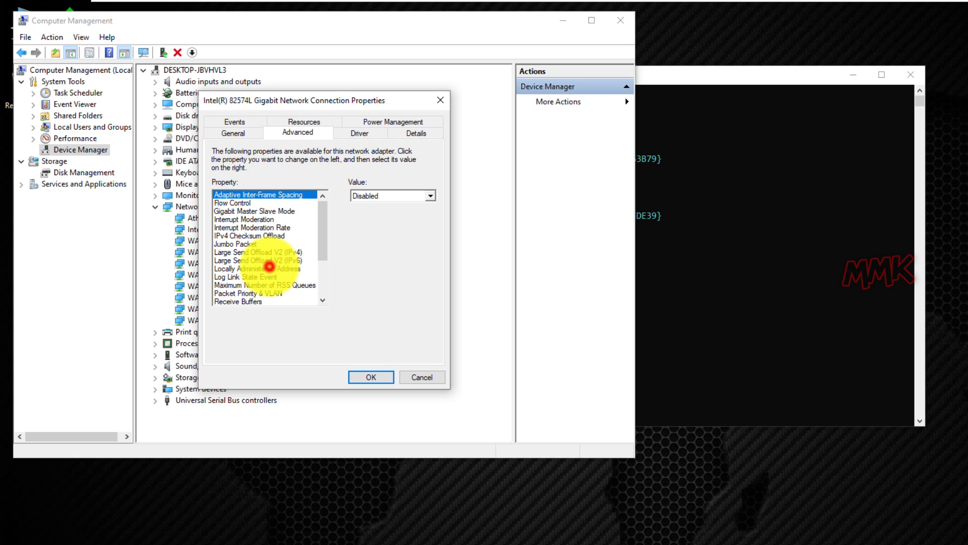
click(270, 268)
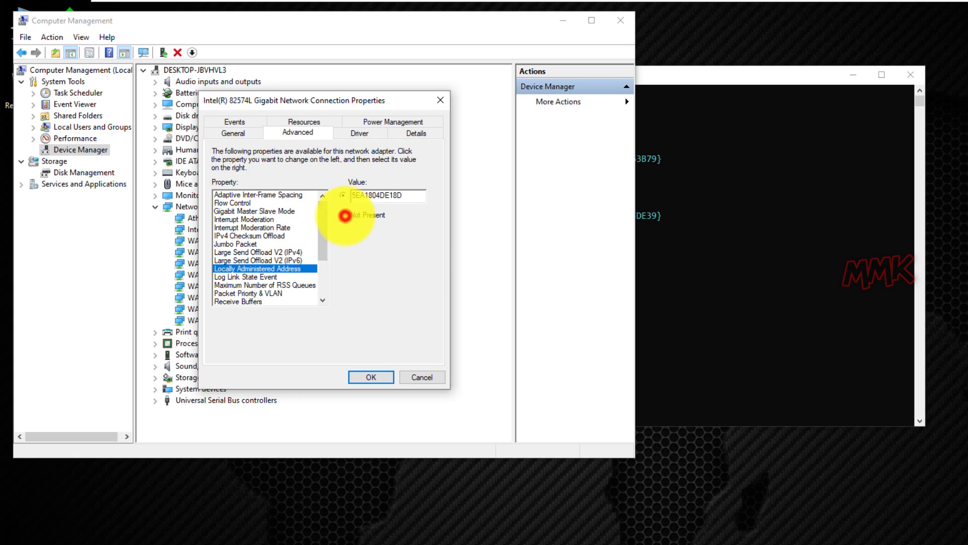
click(345, 215)
click(364, 375)
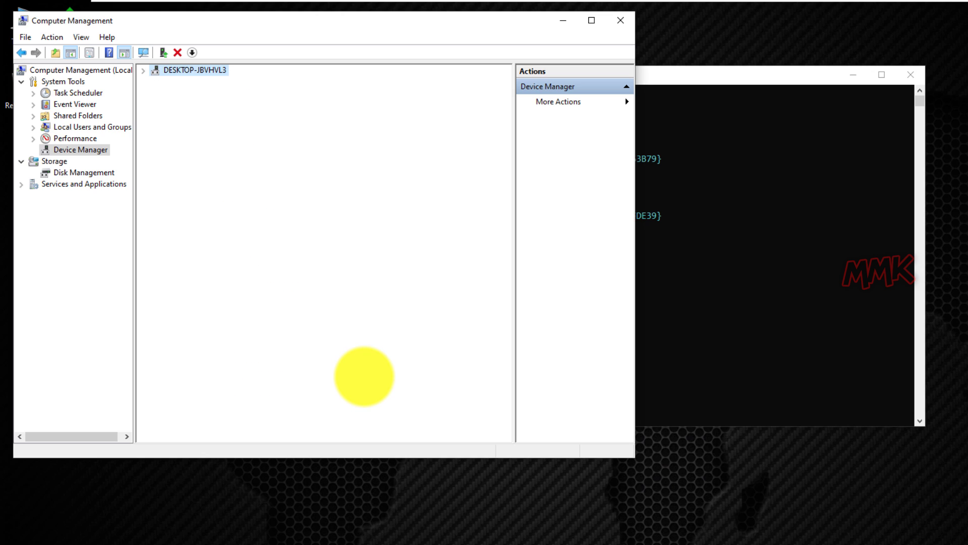
Step: Close Computer Management and recall getmac /v /fo list in Command Prompt
click(621, 20)
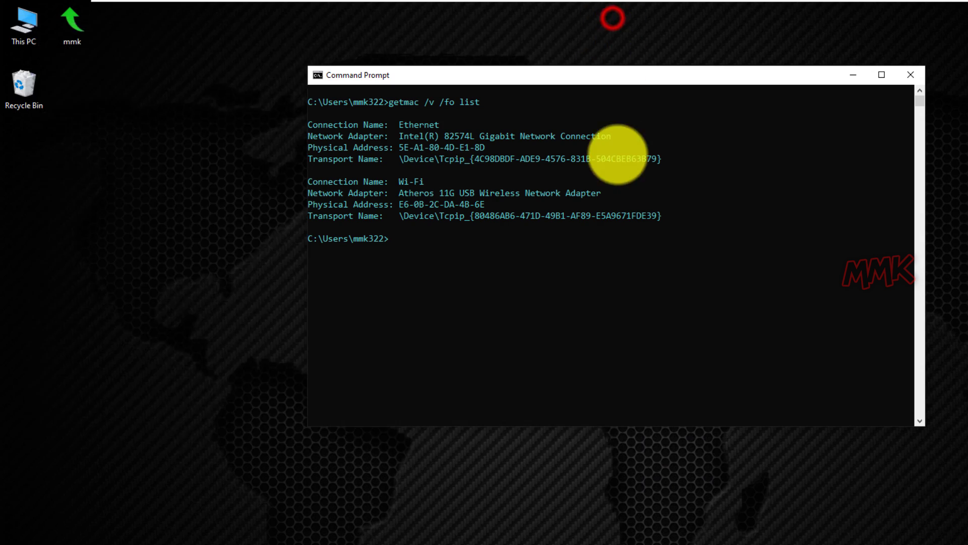
click(662, 284)
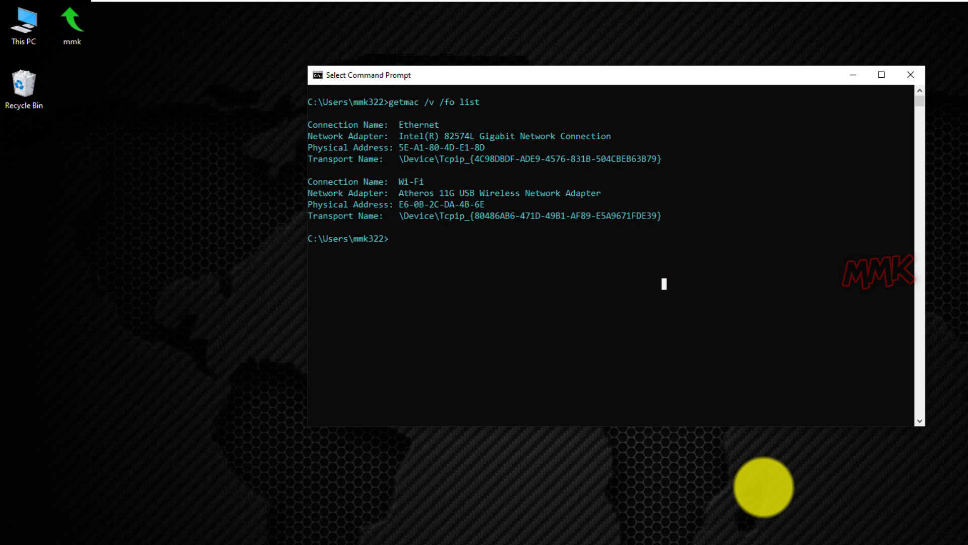
key(Up)
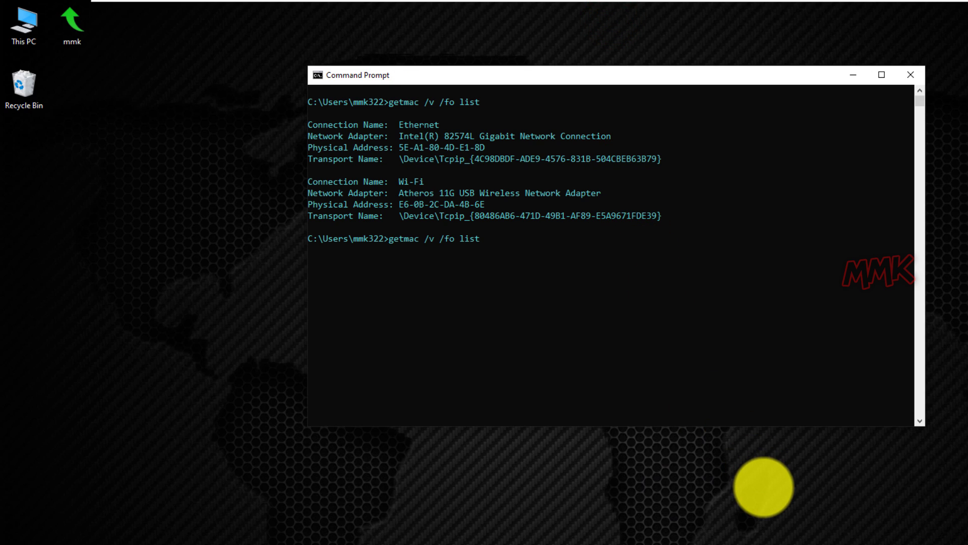